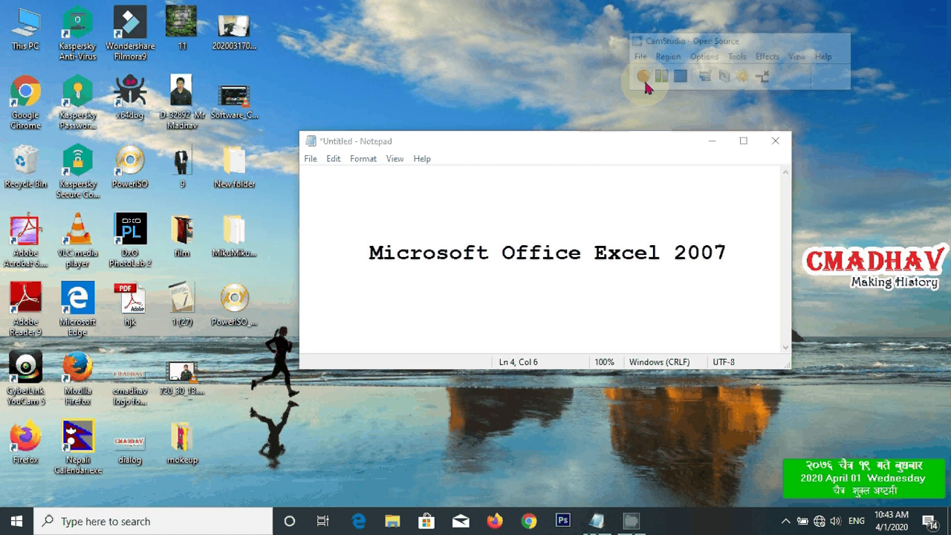
# Minimise the unsaved Notepad note titled 'Microsoft Office Excel 2007' to reveal the desktop.
pyautogui.click(643, 79)
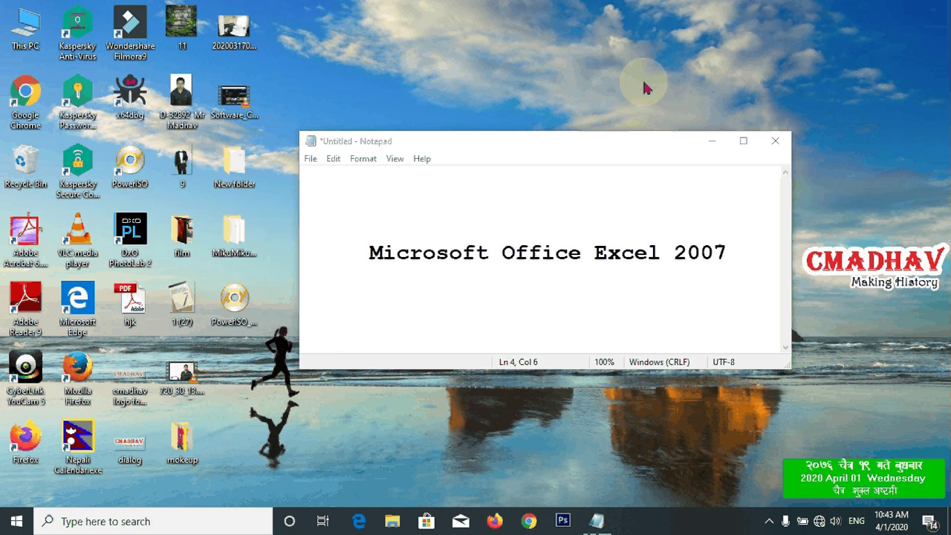
pyautogui.click(710, 143)
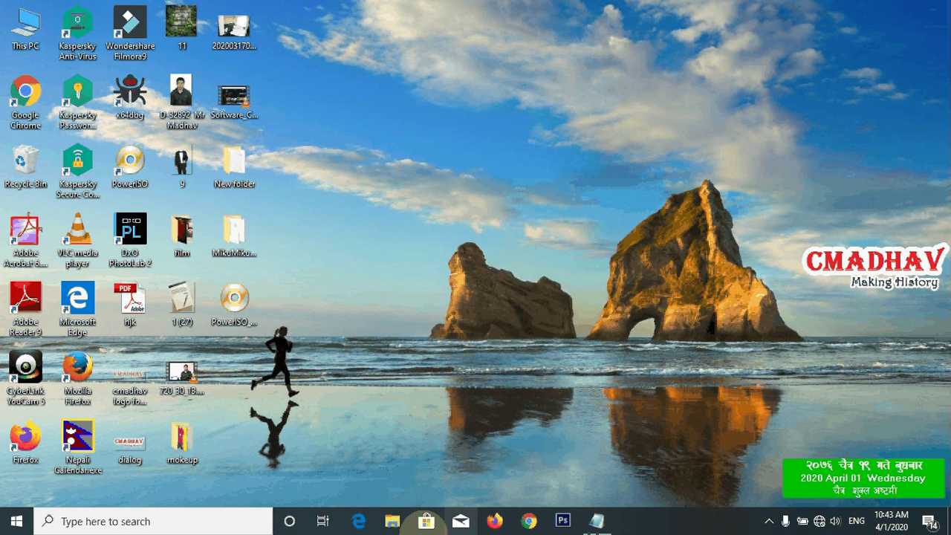
# Launch Microsoft Office Excel 2007 from the Start menu's Microsoft Office folder.
pyautogui.click(10, 524)
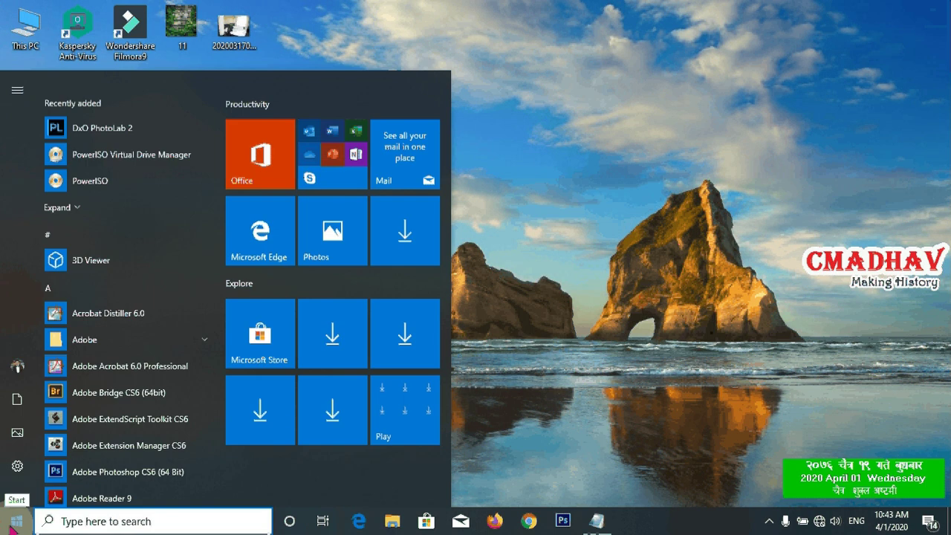
pyautogui.scroll(-3, 95, 359)
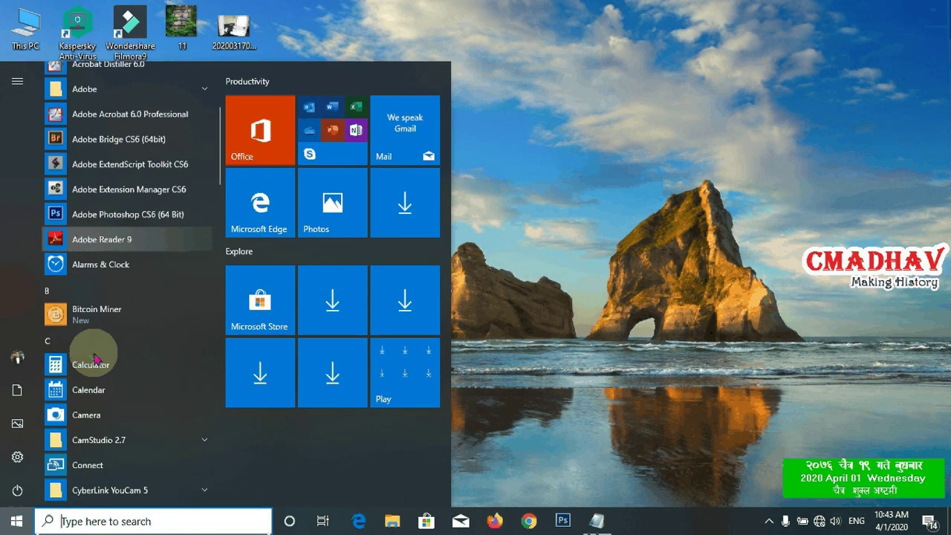
pyautogui.scroll(-10, 95, 359)
pyautogui.scroll(-1, 96, 362)
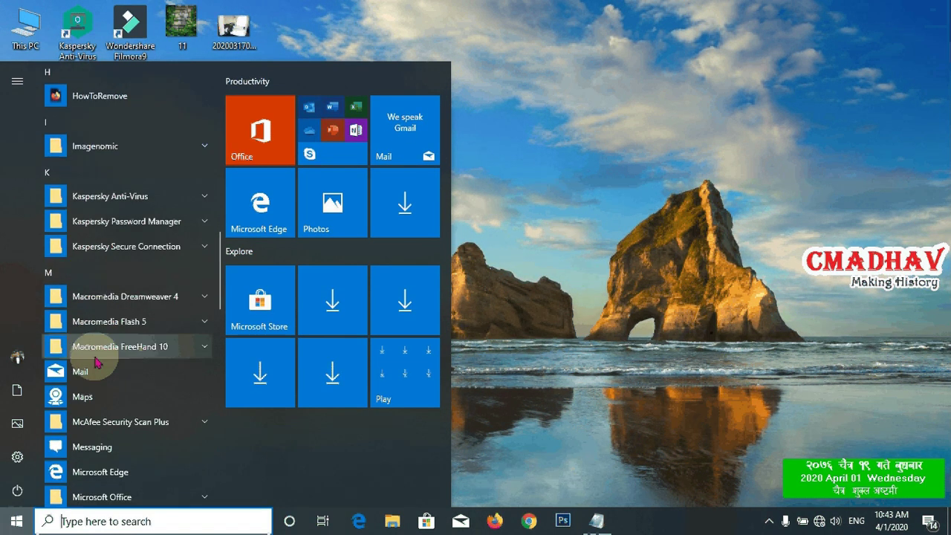
pyautogui.scroll(-2, 97, 362)
pyautogui.click(96, 362)
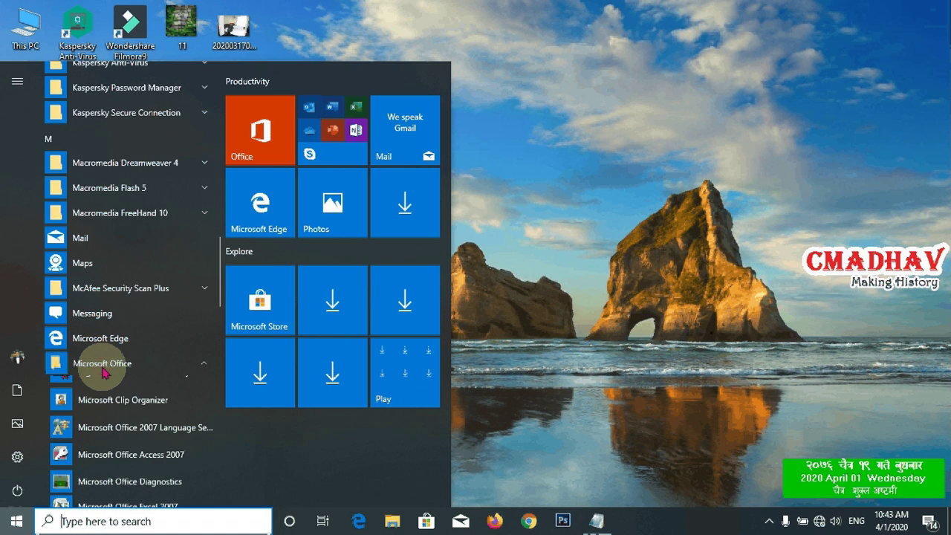
pyautogui.scroll(-1, 111, 378)
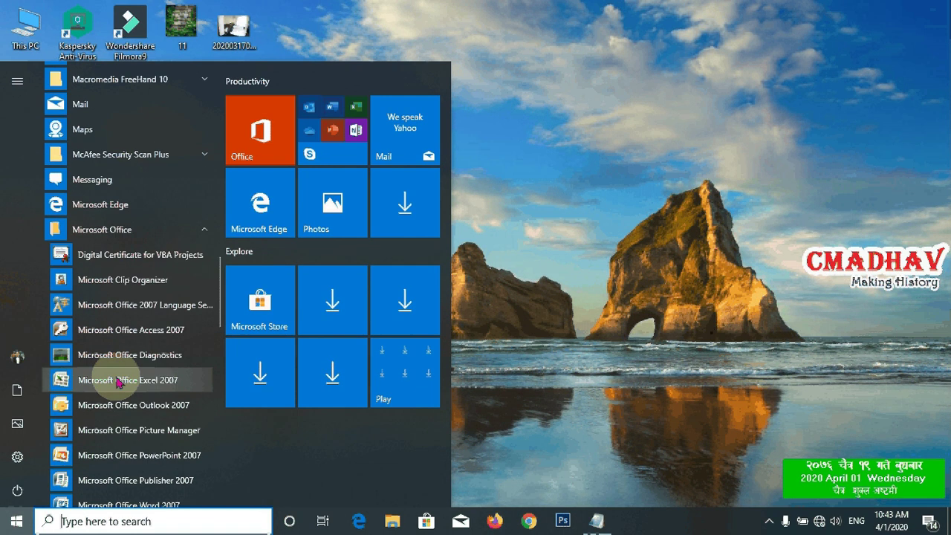
pyautogui.scroll(-1, 118, 381)
pyautogui.scroll(-1, 163, 448)
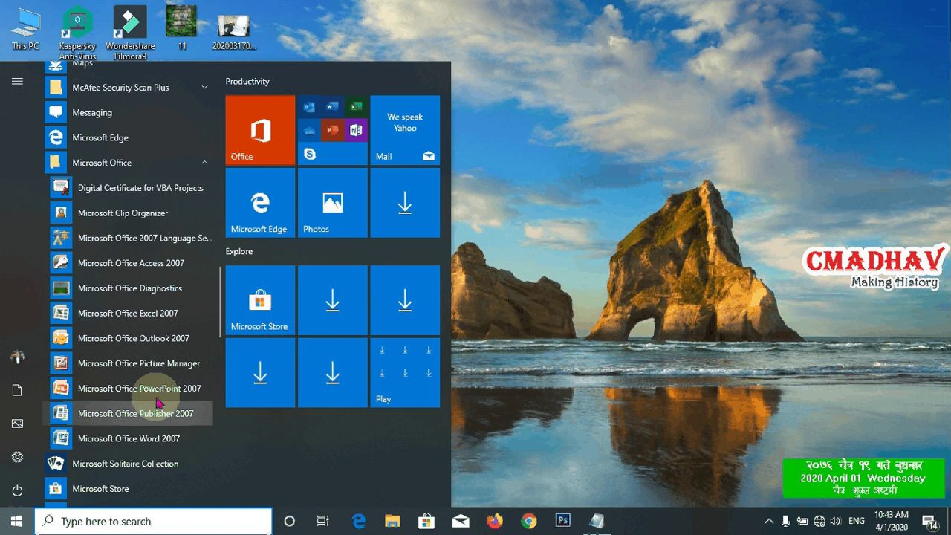
pyautogui.click(152, 319)
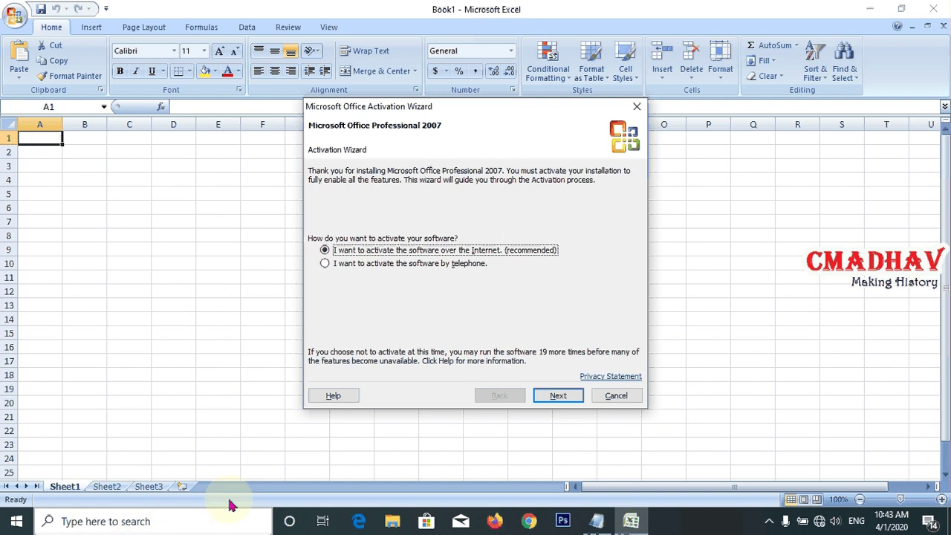
# Cancel the Activation Wizard and dismiss a Windows search for 'excel', returning to Book1's Sheet1.
pyautogui.click(609, 396)
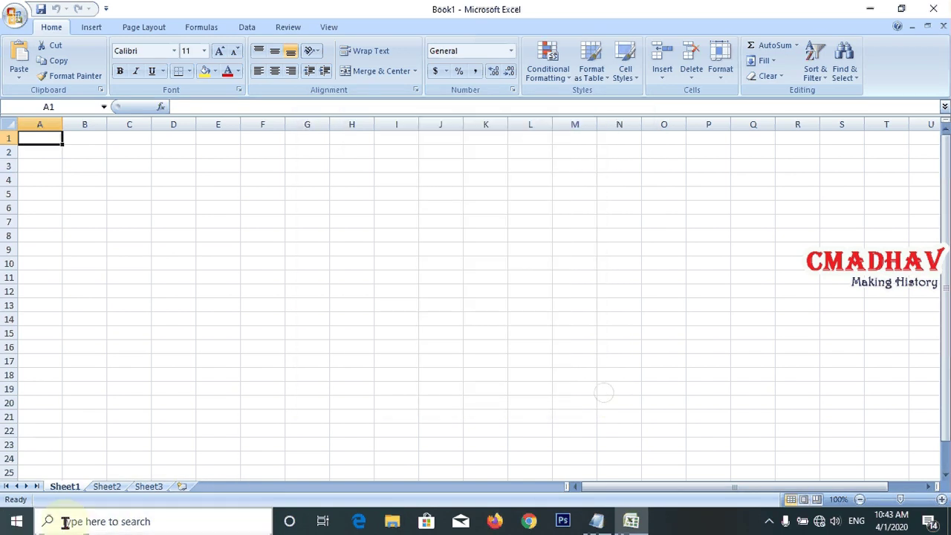
pyautogui.click(91, 520)
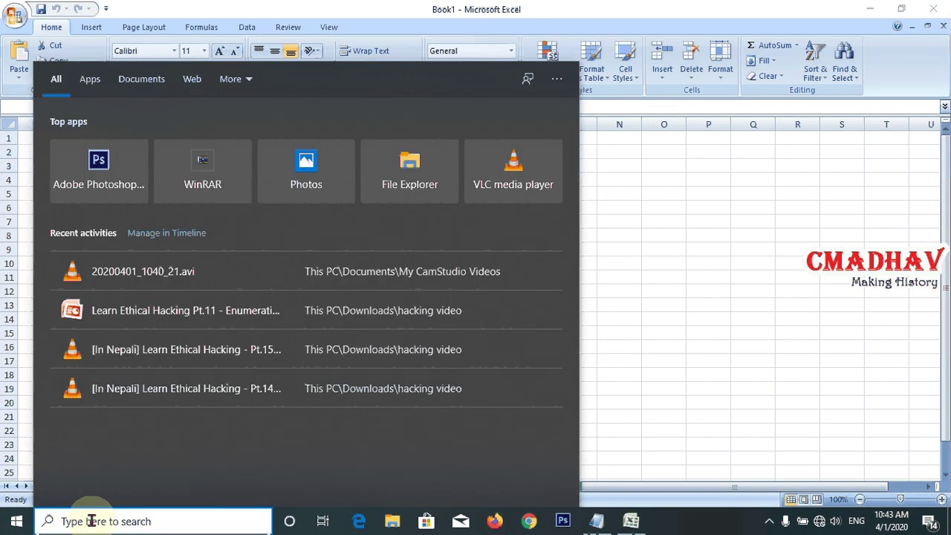
pyautogui.write('exce')
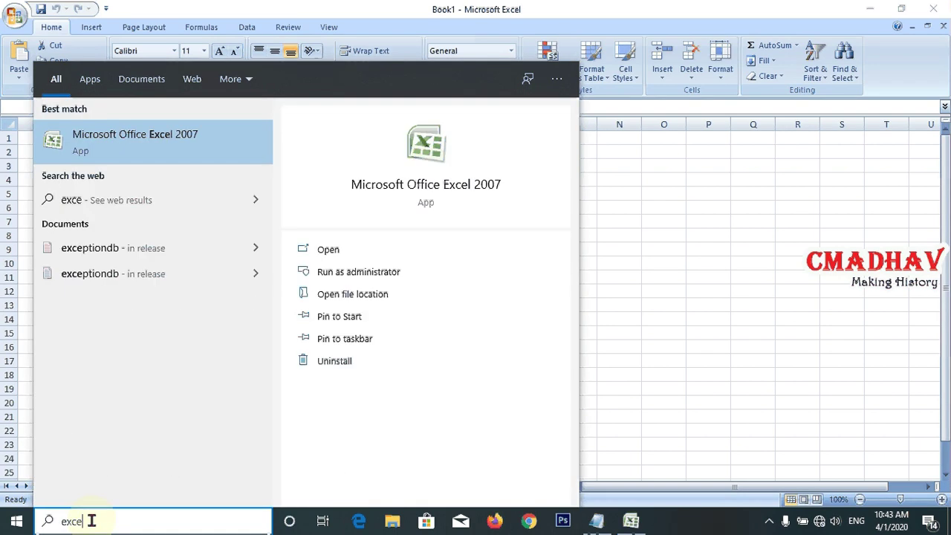
pyautogui.write('l')
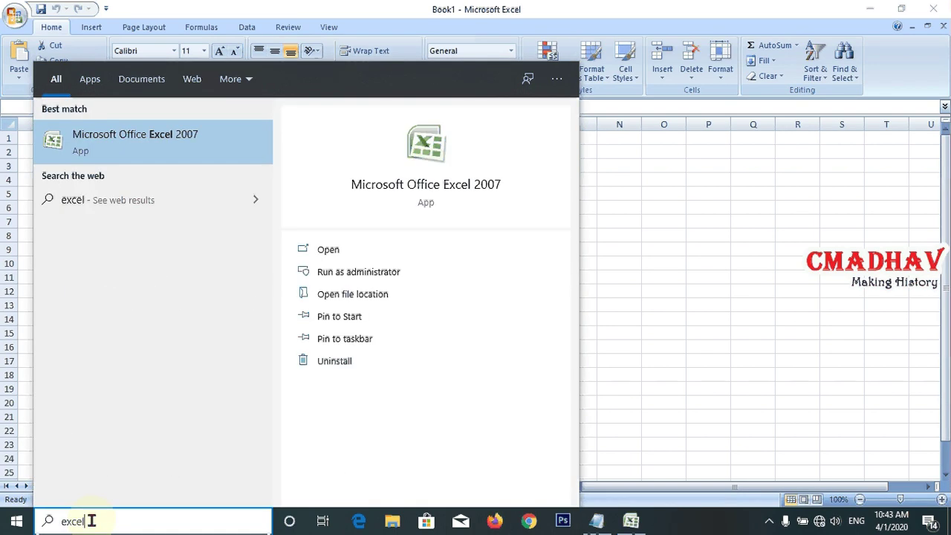
pyautogui.click(780, 228)
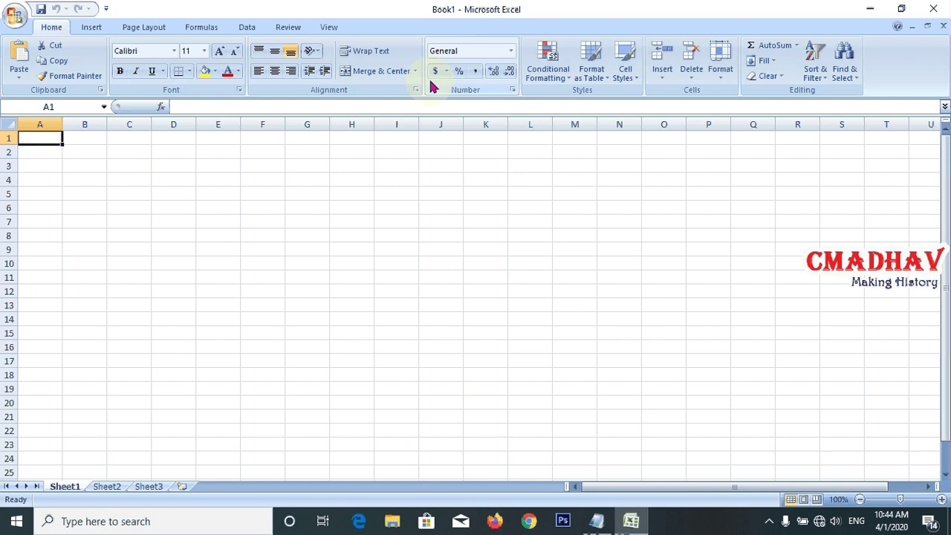
pyautogui.click(236, 307)
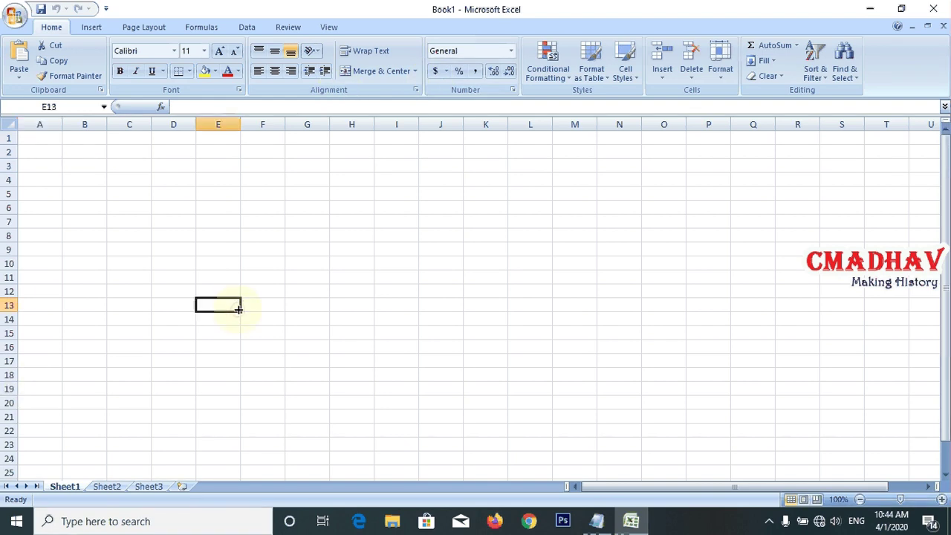
pyautogui.click(211, 238)
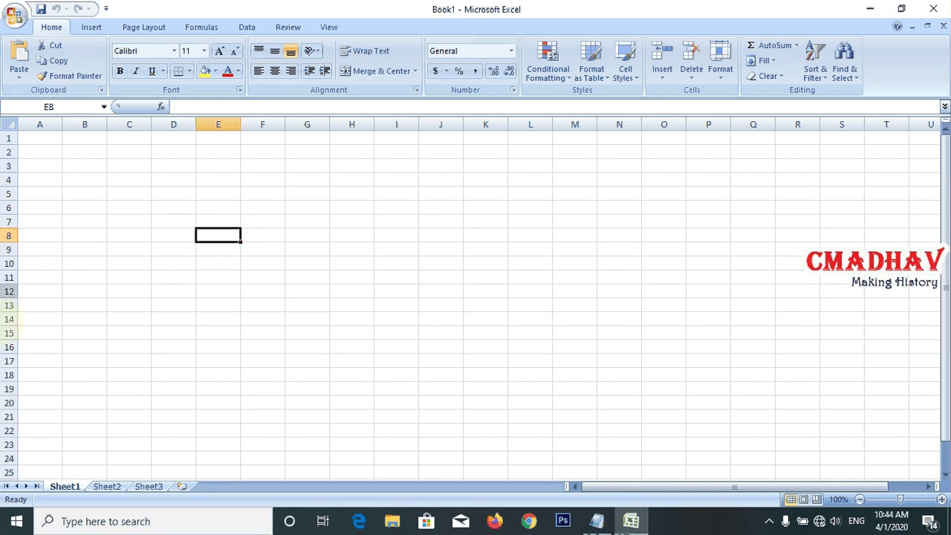
pyautogui.click(15, 14)
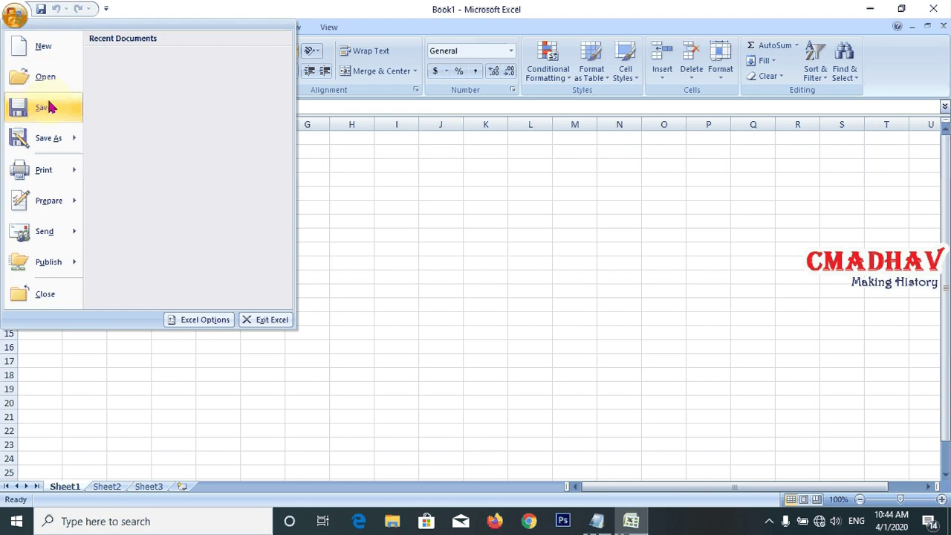
pyautogui.moveTo(49, 170)
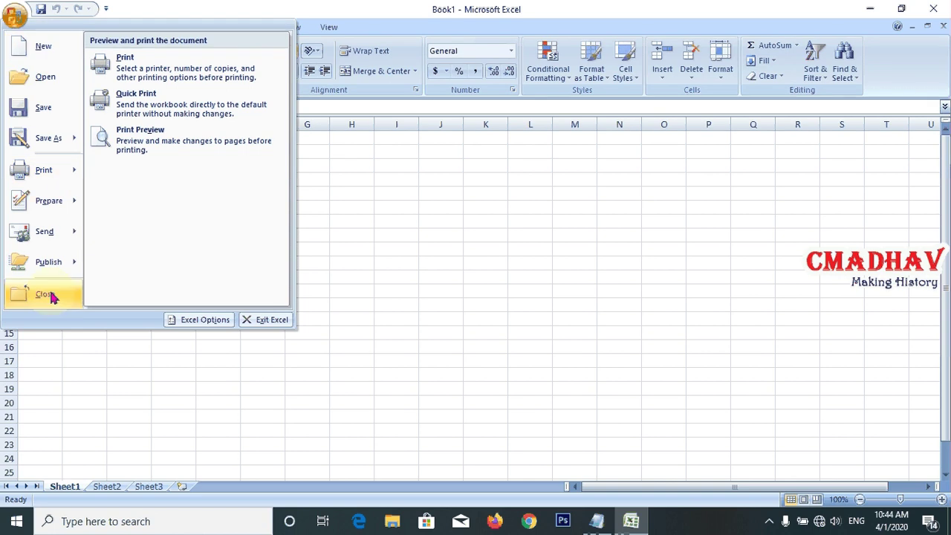
pyautogui.click(198, 374)
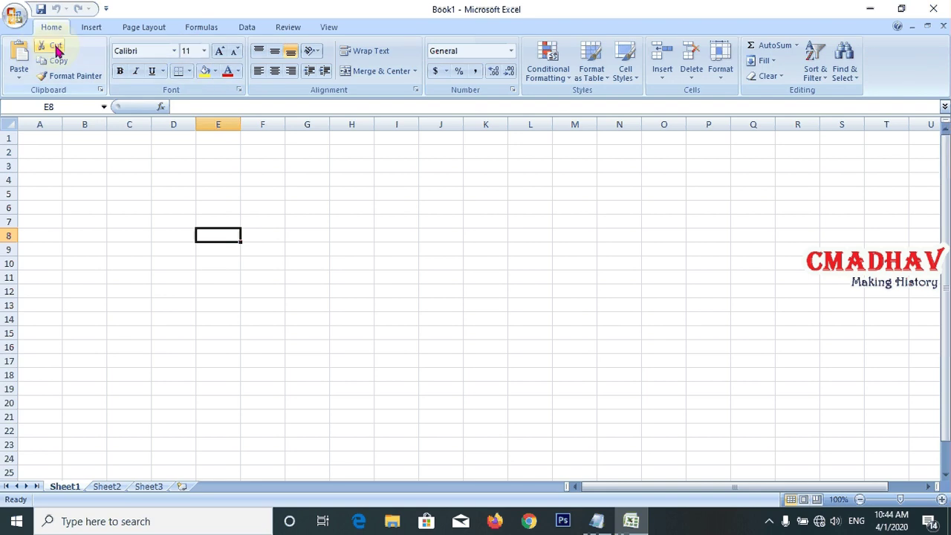
pyautogui.click(93, 30)
pyautogui.click(153, 28)
pyautogui.click(202, 28)
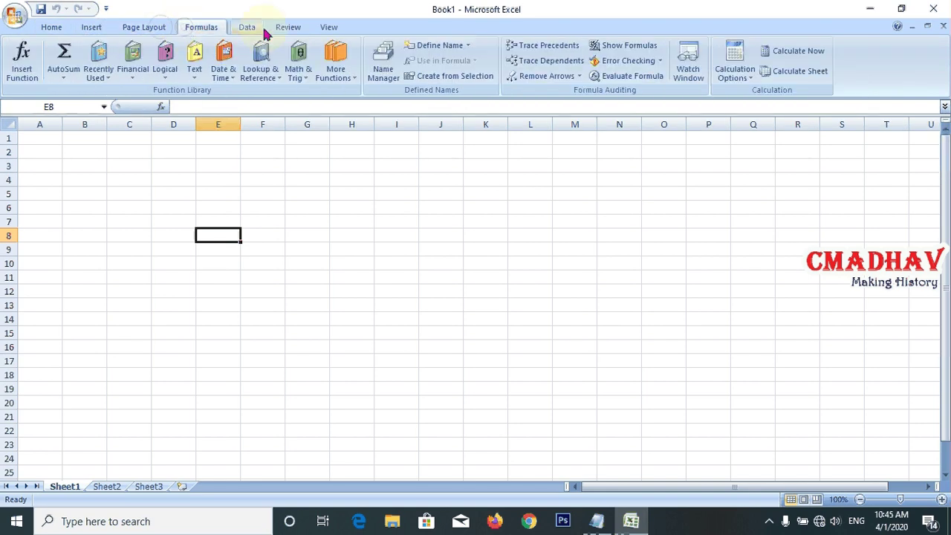
pyautogui.click(249, 28)
pyautogui.click(297, 29)
pyautogui.click(327, 29)
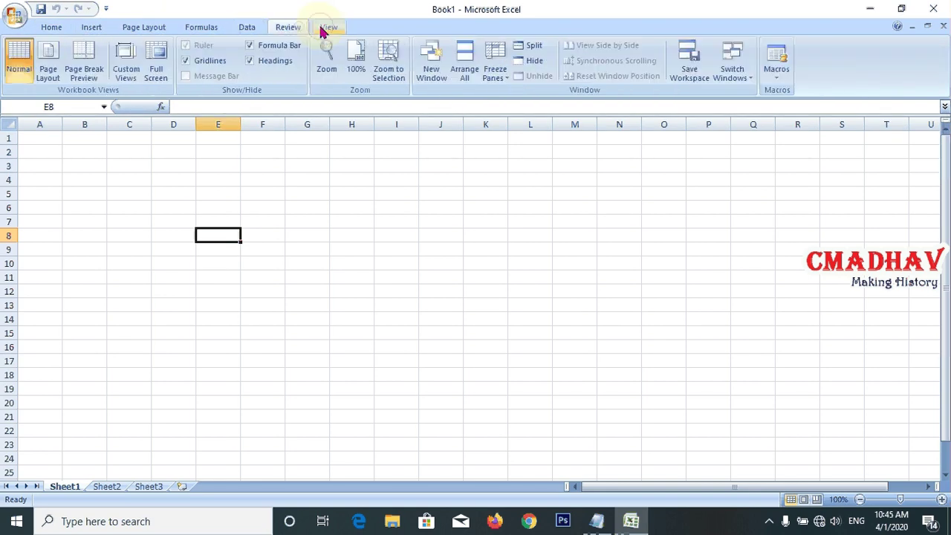
pyautogui.click(64, 28)
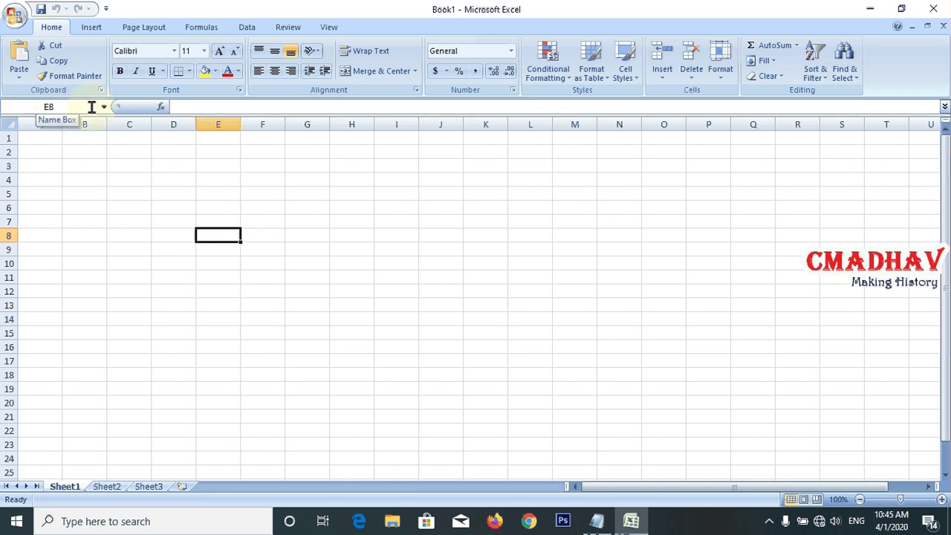
pyautogui.click(176, 106)
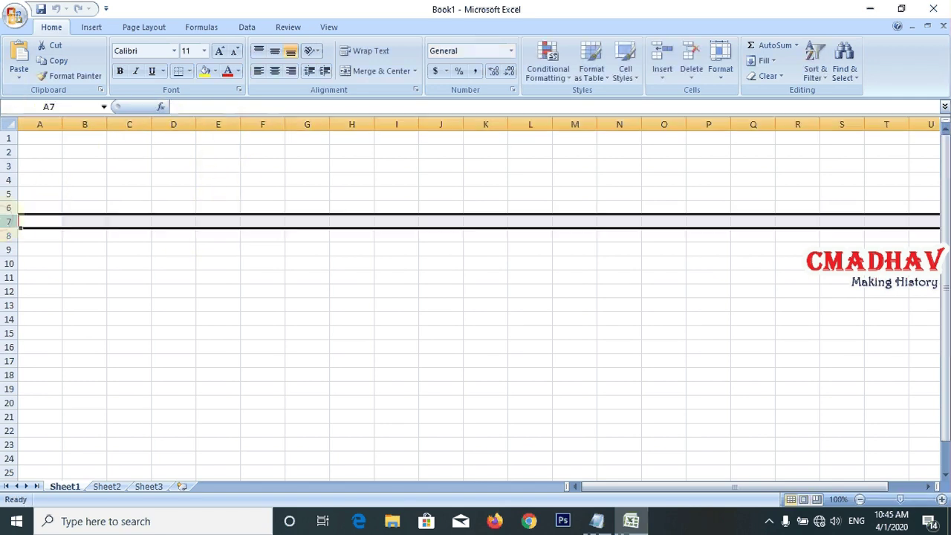
pyautogui.moveTo(54, 216); pyautogui.dragTo(89, 125)
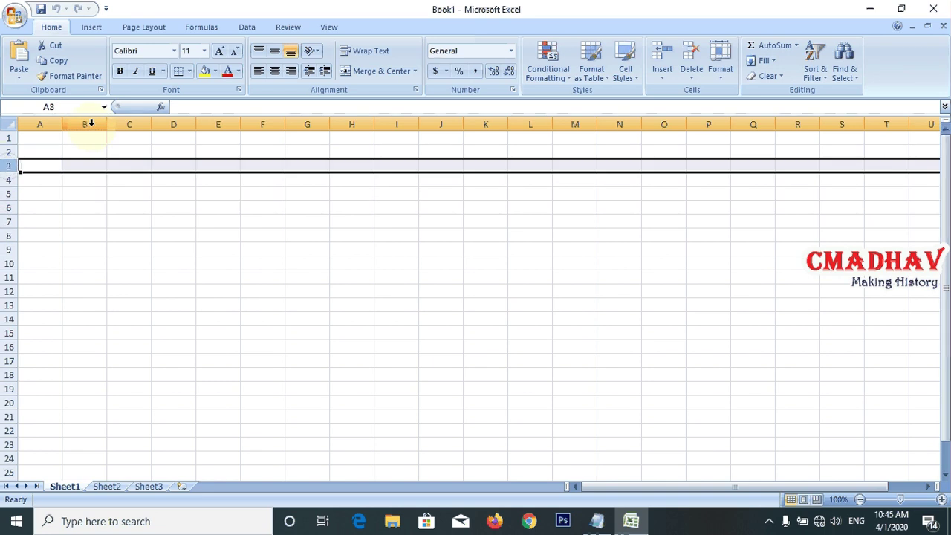
pyautogui.click(91, 124)
pyautogui.click(10, 209)
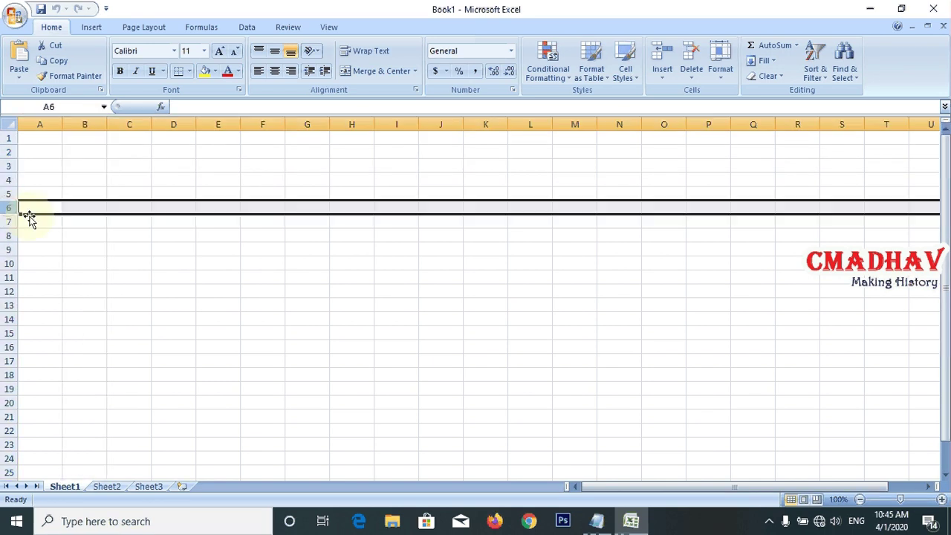
pyautogui.click(90, 207)
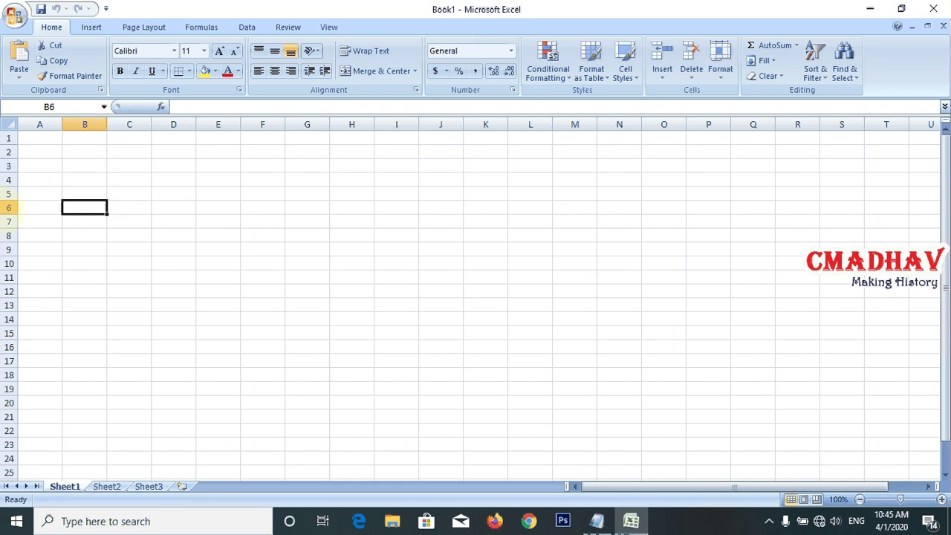
pyautogui.click(393, 288)
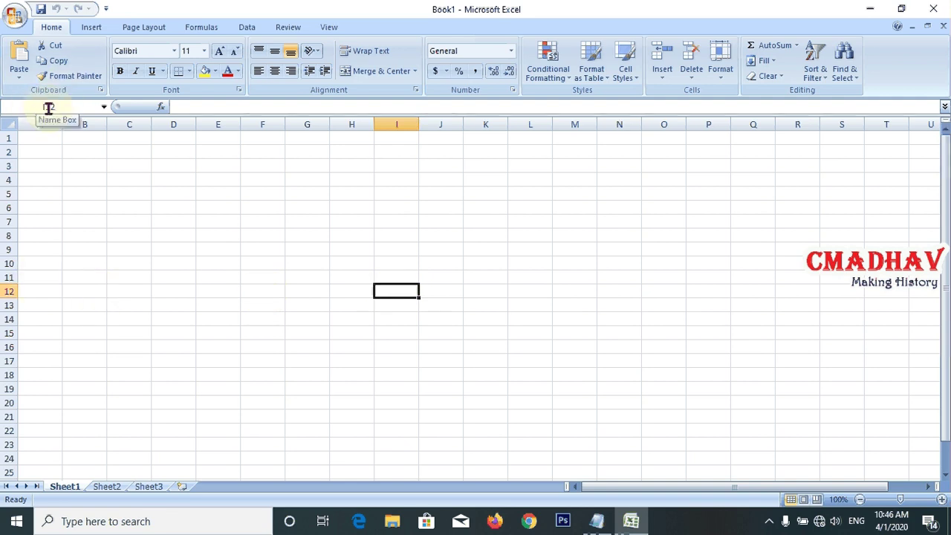
pyautogui.click(198, 234)
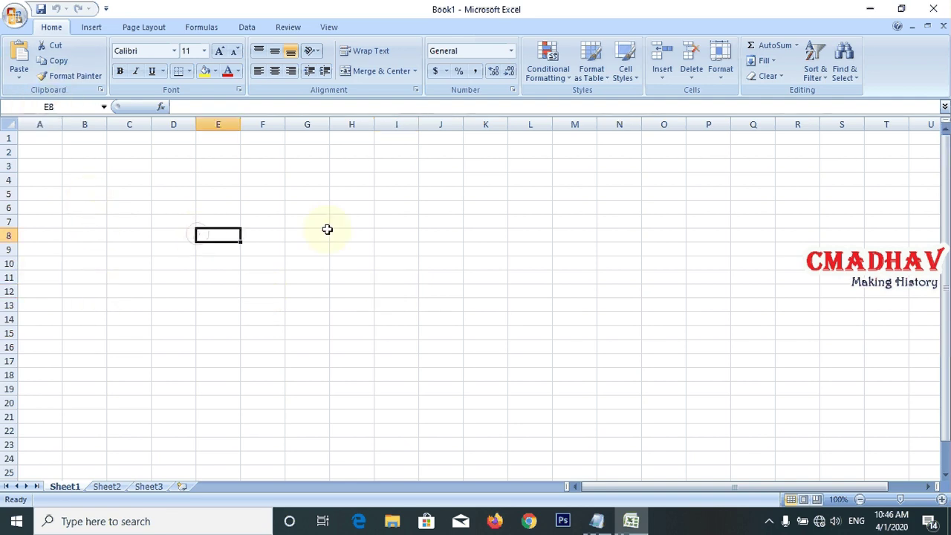
pyautogui.click(695, 217)
pyautogui.click(643, 231)
pyautogui.click(505, 211)
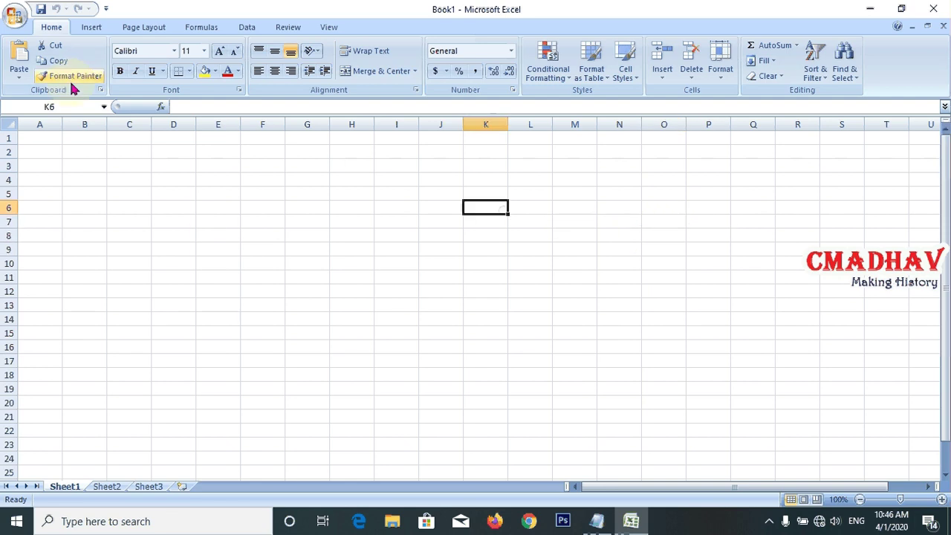
pyautogui.click(415, 236)
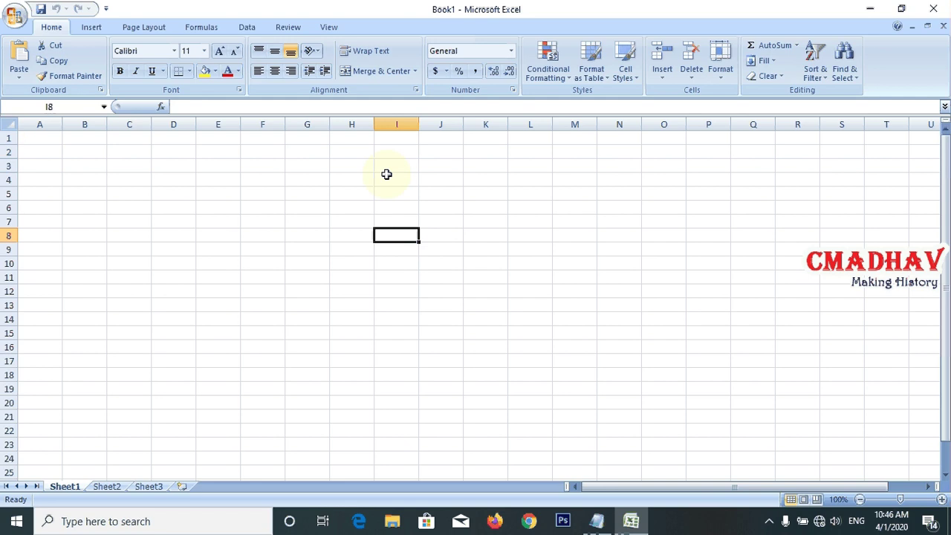
pyautogui.click(451, 247)
pyautogui.click(388, 231)
pyautogui.click(212, 293)
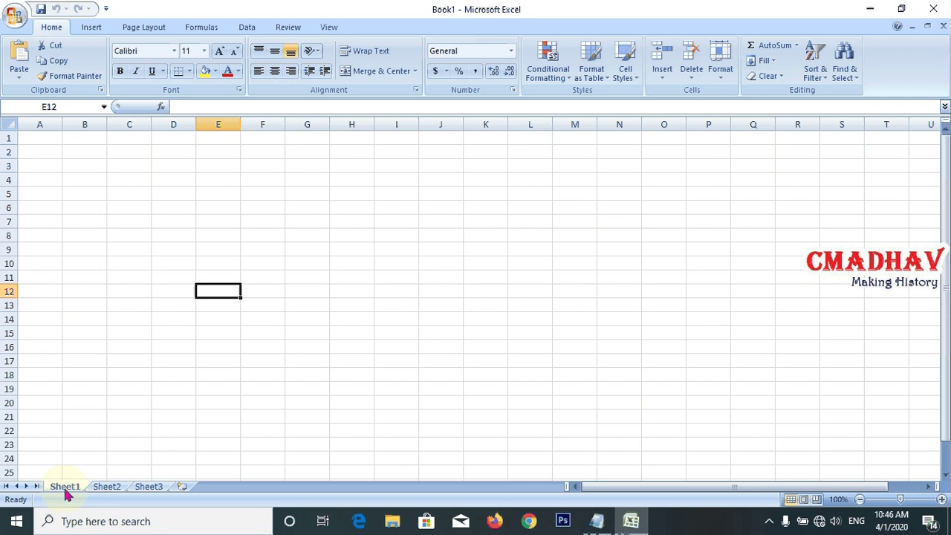
# Look through Sheet1 to Sheet3, then add worksheets Sheet4, Sheet5 and Sheet6.
pyautogui.click(150, 488)
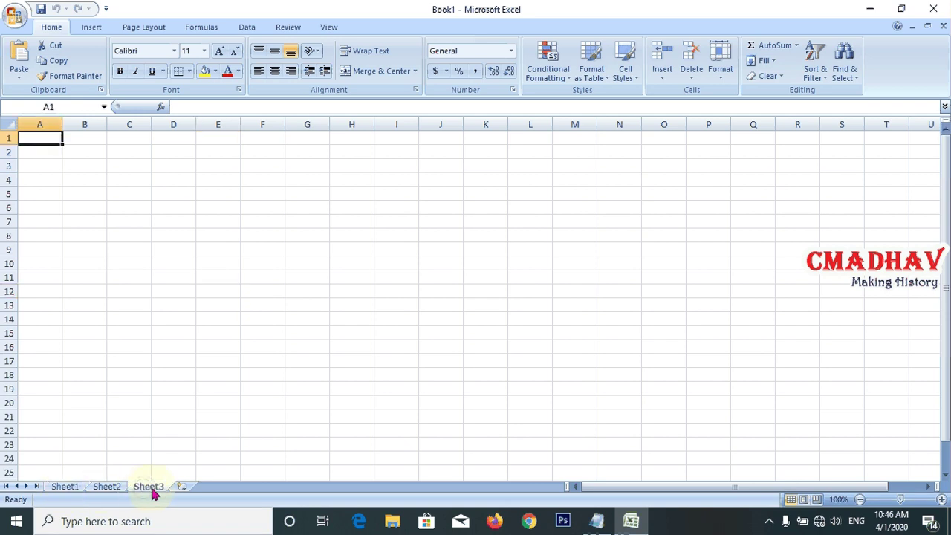
pyautogui.click(65, 486)
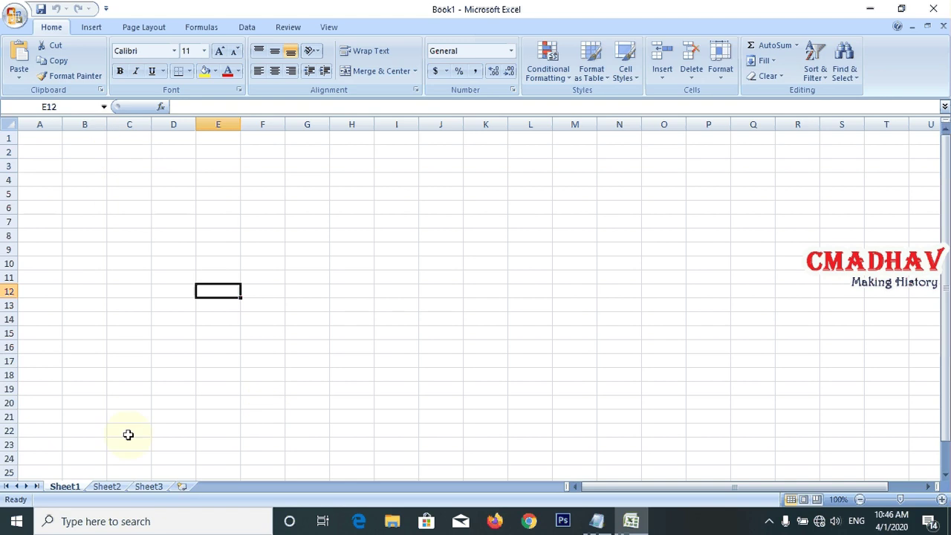
pyautogui.click(119, 485)
pyautogui.click(145, 487)
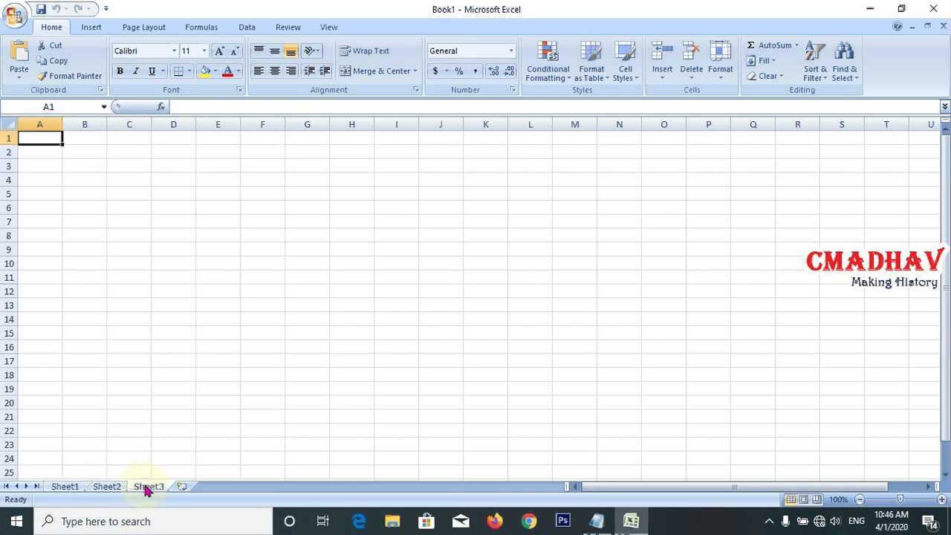
pyautogui.click(182, 489)
pyautogui.click(225, 490)
pyautogui.click(263, 491)
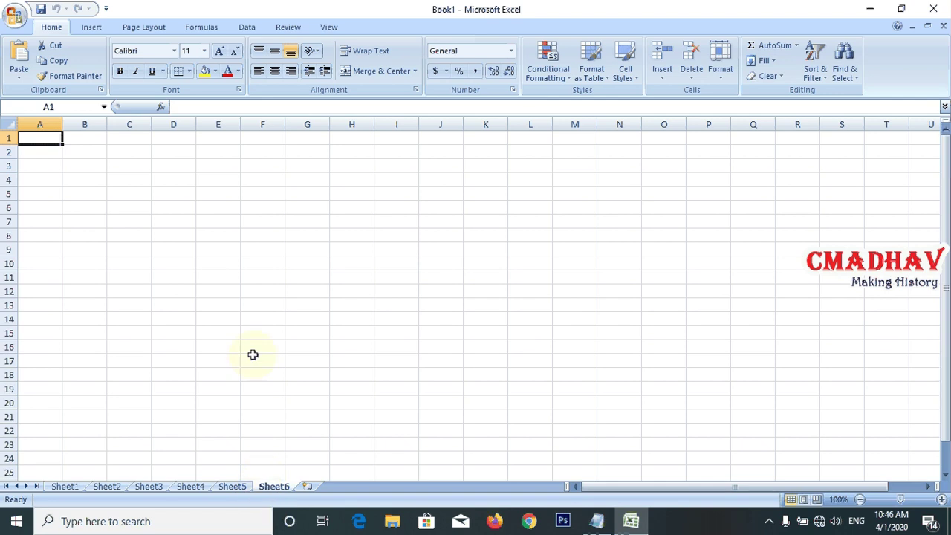
pyautogui.click(11, 15)
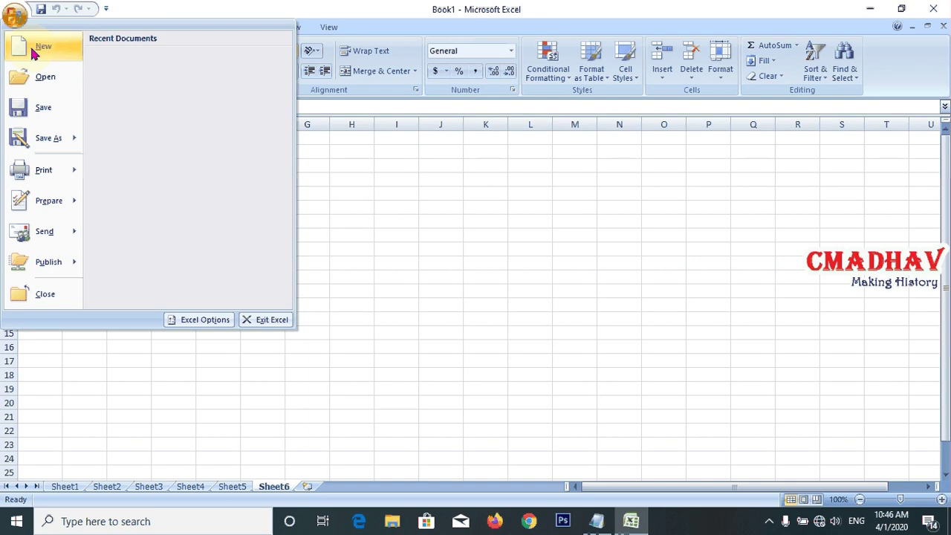
pyautogui.click(550, 230)
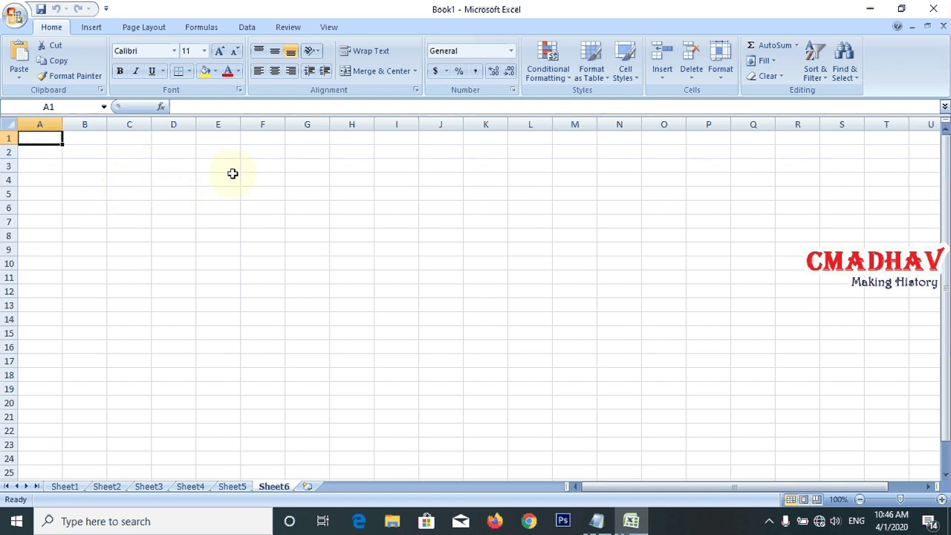
pyautogui.click(14, 15)
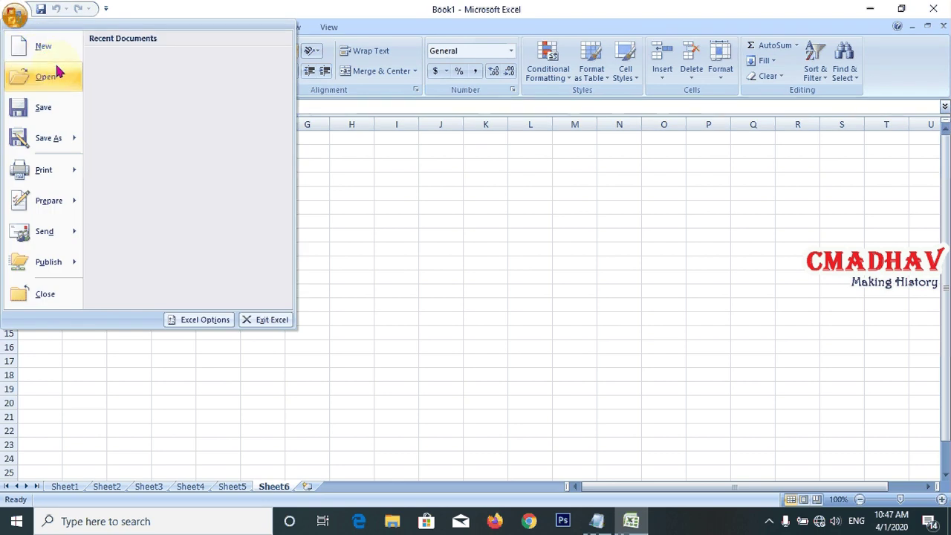
pyautogui.click(497, 194)
pyautogui.click(13, 16)
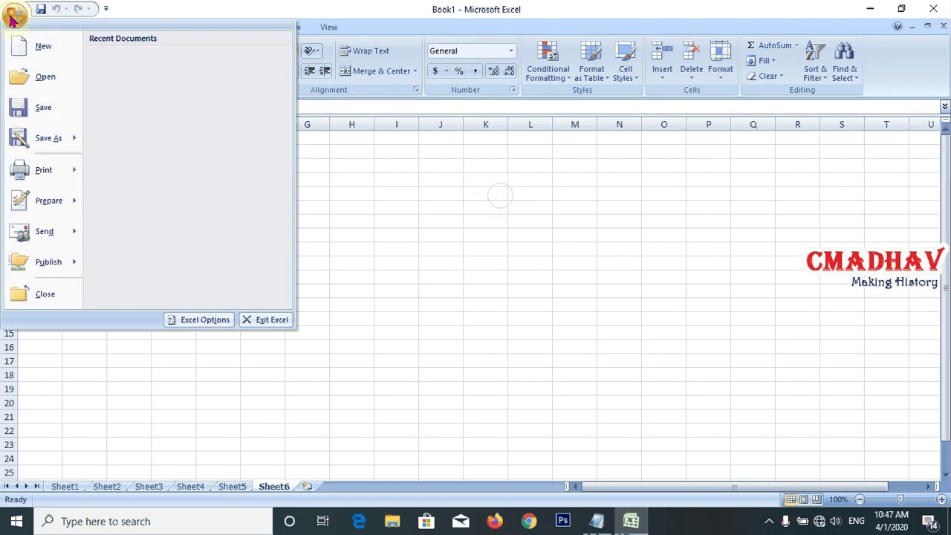
pyautogui.click(43, 77)
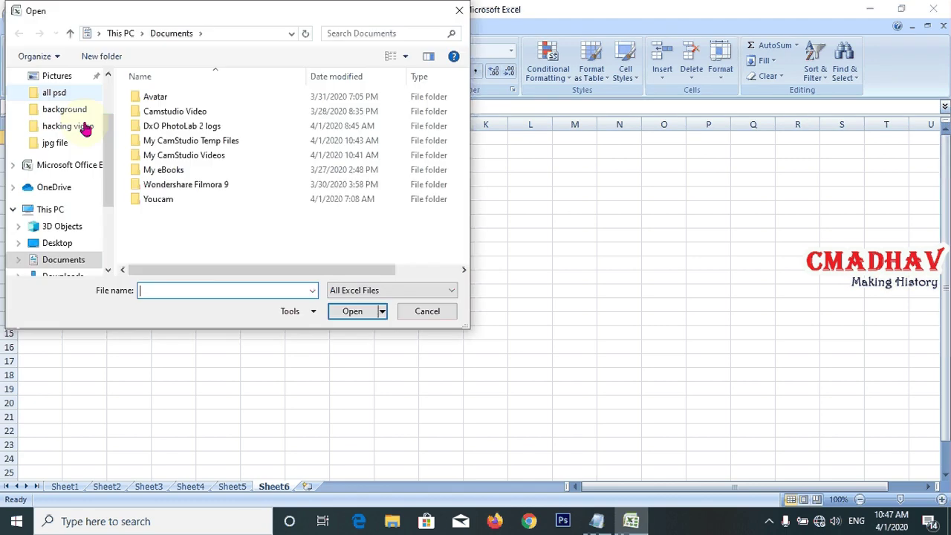
pyautogui.scroll(-1, 111, 182)
pyautogui.scroll(-2, 111, 182)
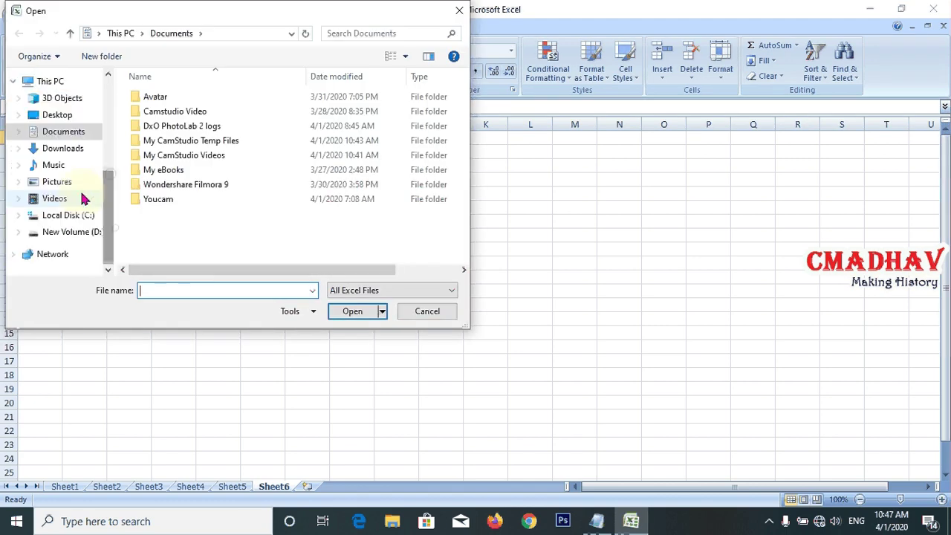
pyautogui.click(71, 232)
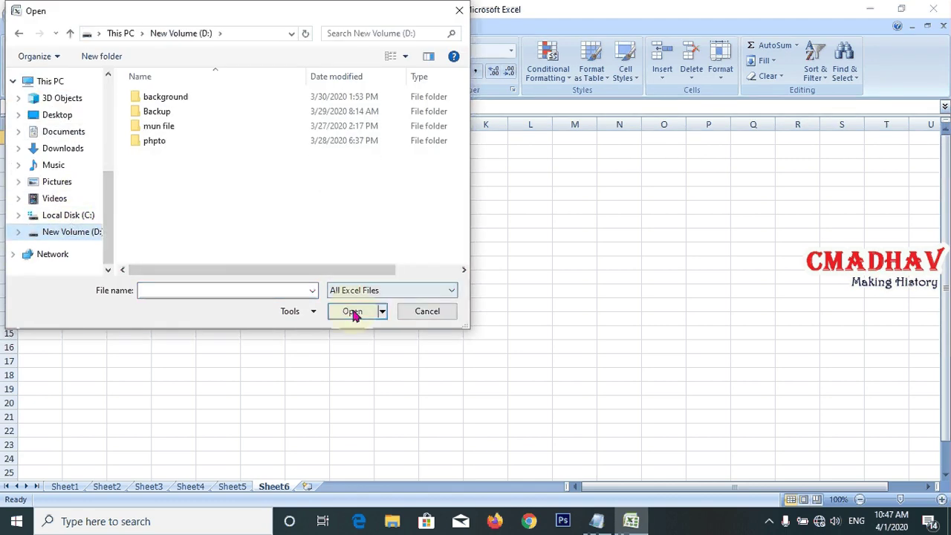
pyautogui.click(438, 316)
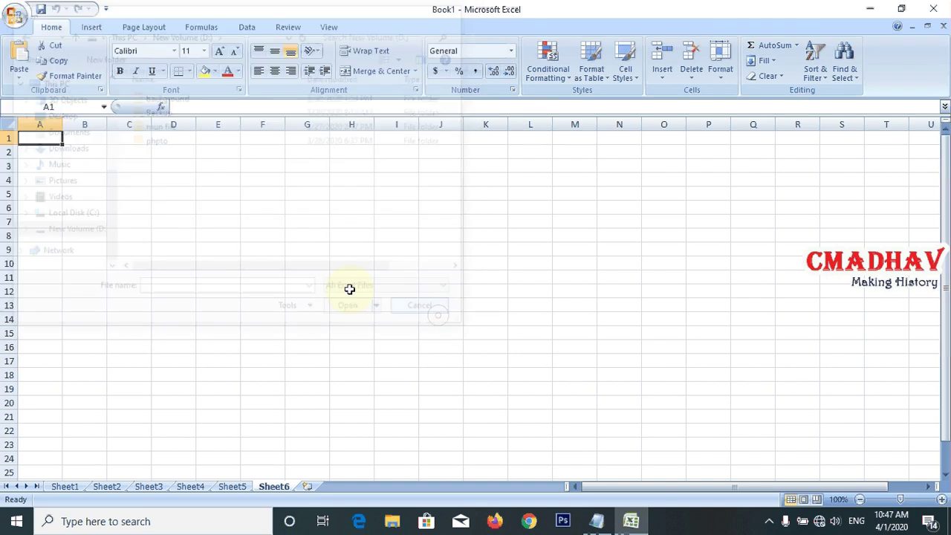
# Save Book1 to the Desktop as 'test ecl' in Excel Workbook format.
pyautogui.click(15, 14)
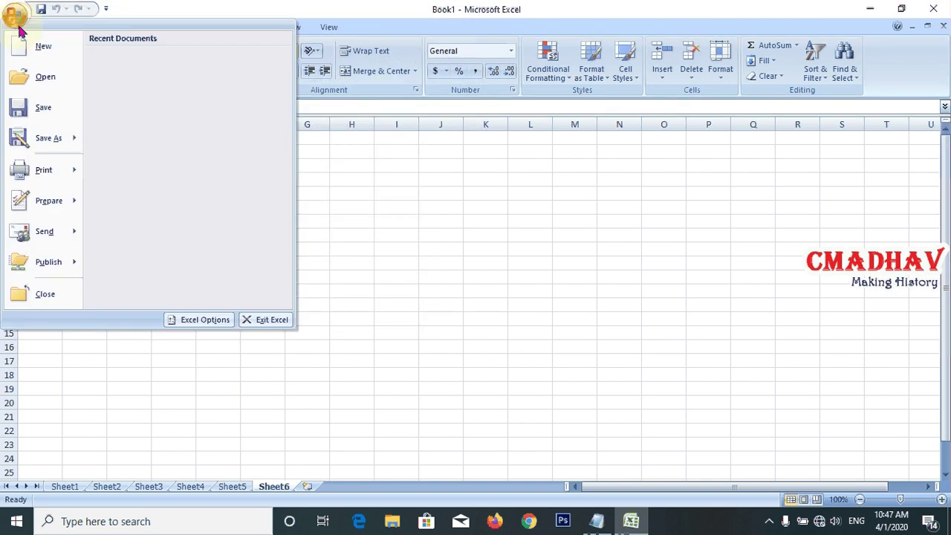
pyautogui.click(33, 108)
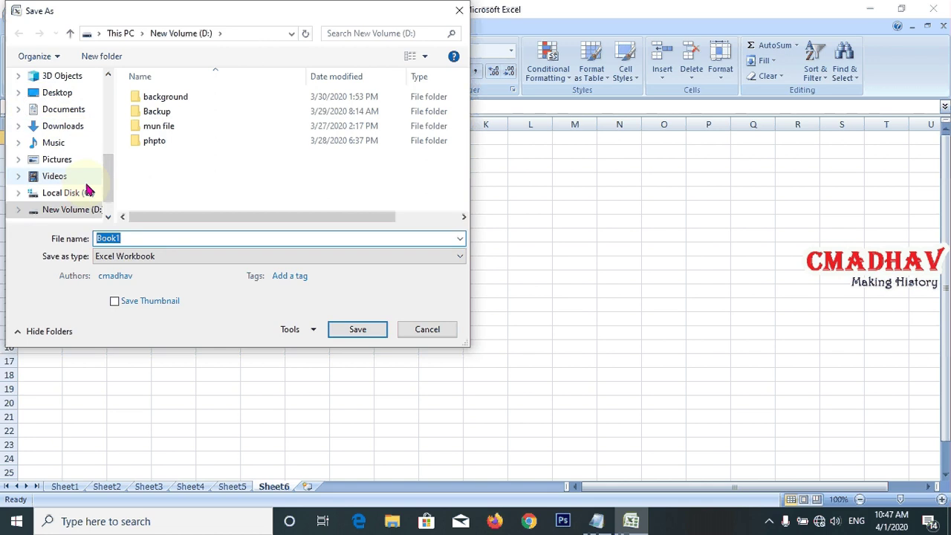
pyautogui.click(72, 98)
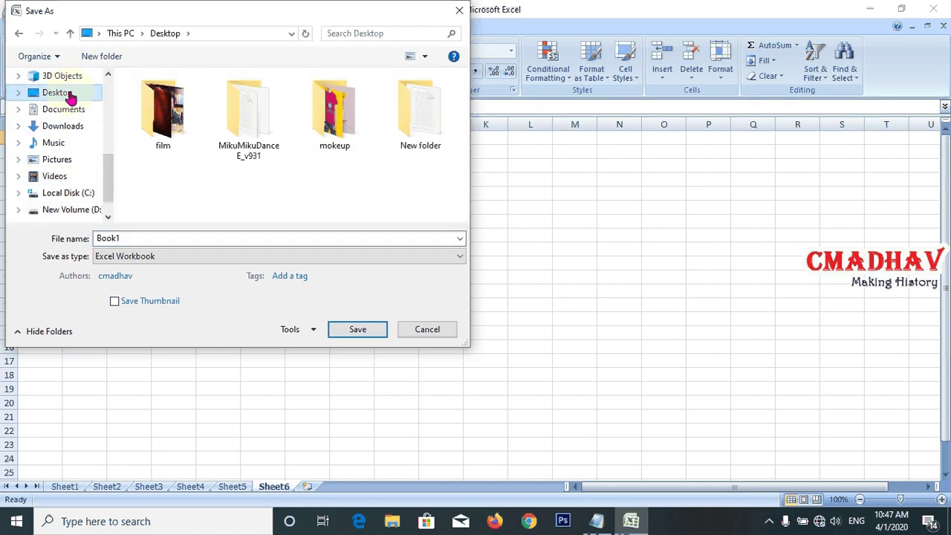
pyautogui.doubleClick(112, 239)
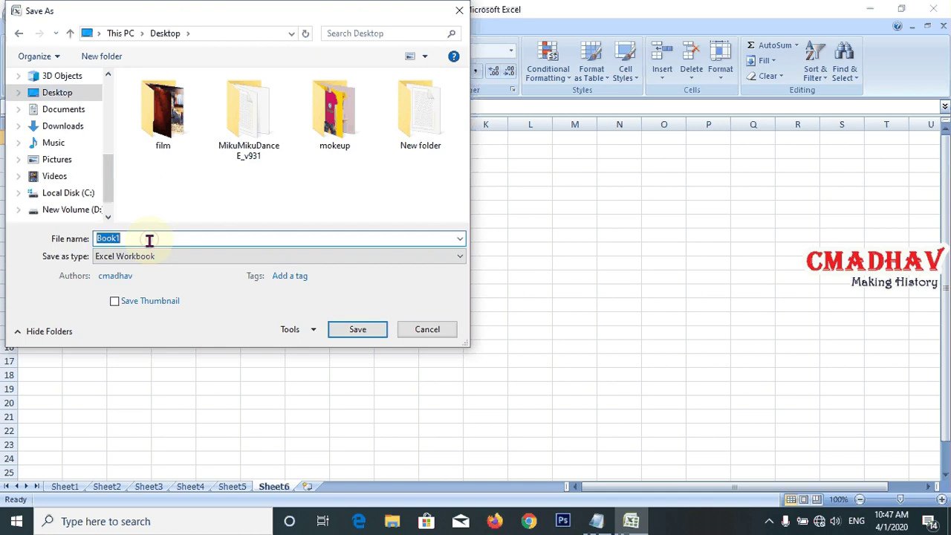
pyautogui.write('test ecl')
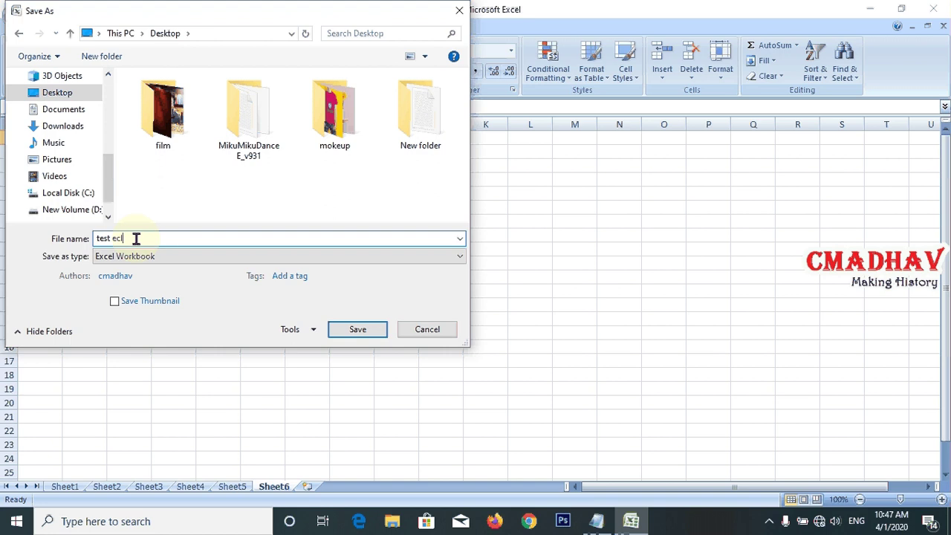
pyautogui.click(343, 331)
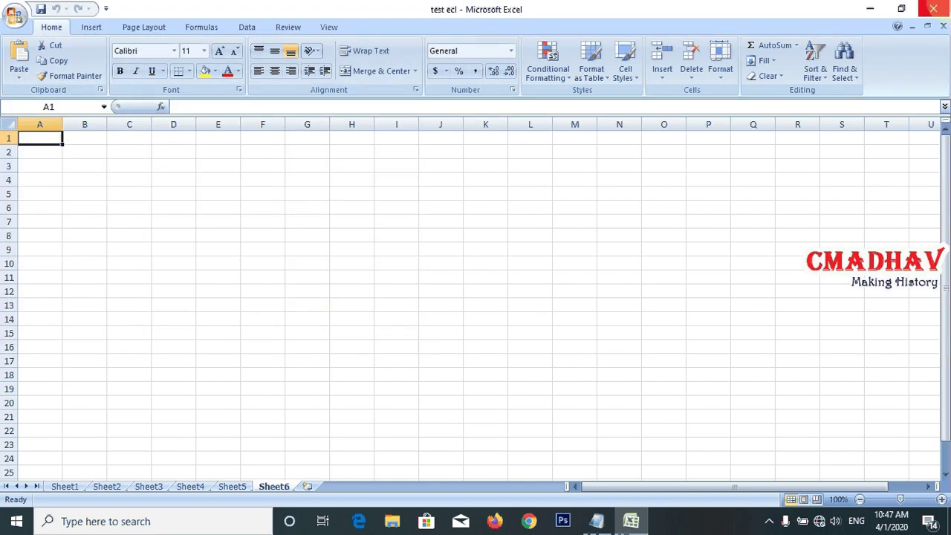
# Open the 'test ecl' workbook from the Desktop folder.
pyautogui.click(14, 14)
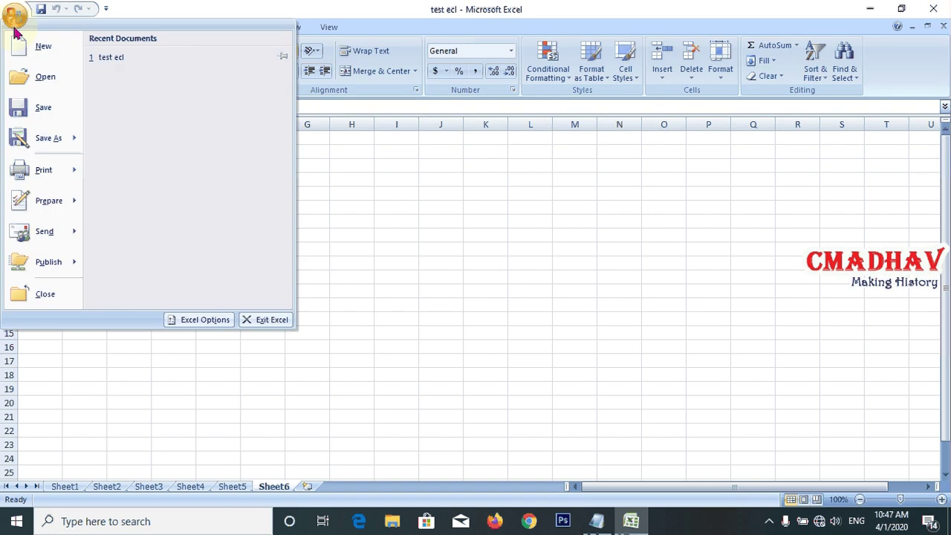
pyautogui.click(44, 80)
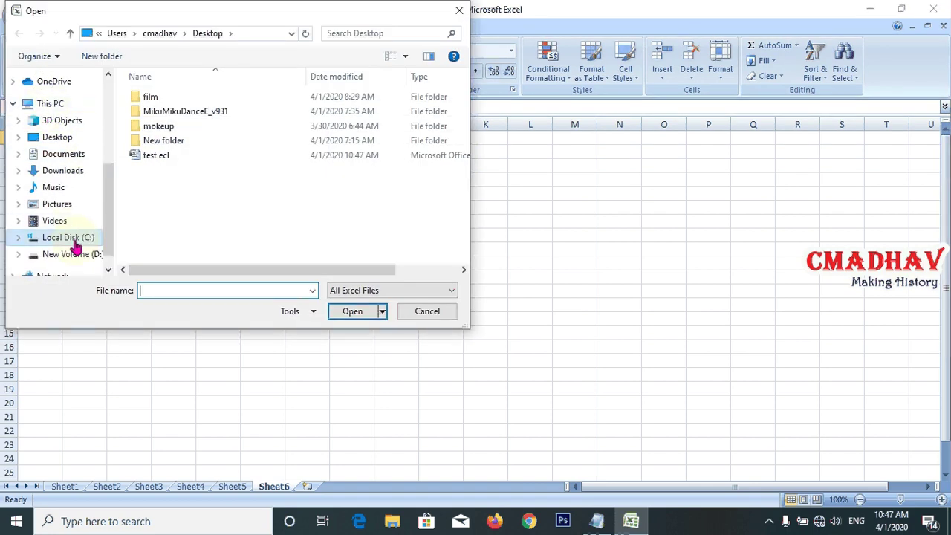
pyautogui.scroll(1, 58, 87)
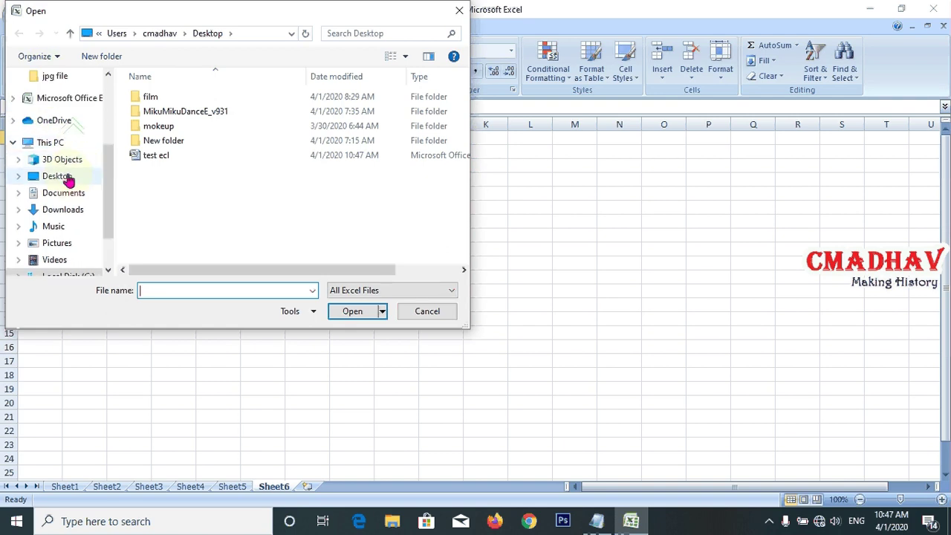
pyautogui.click(65, 177)
pyautogui.click(168, 223)
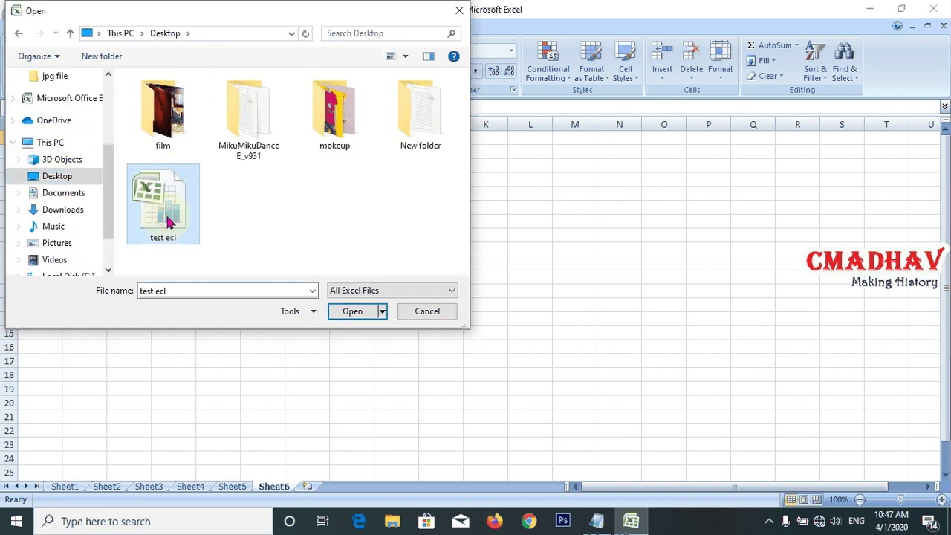
pyautogui.click(349, 312)
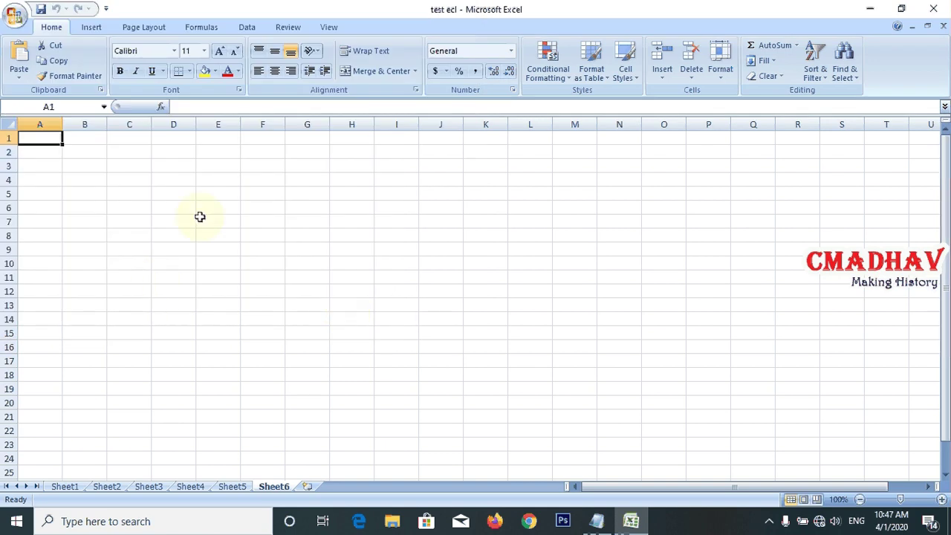
# Show the Office menu's Save As submenu listing the file formats for a copy.
pyautogui.click(14, 15)
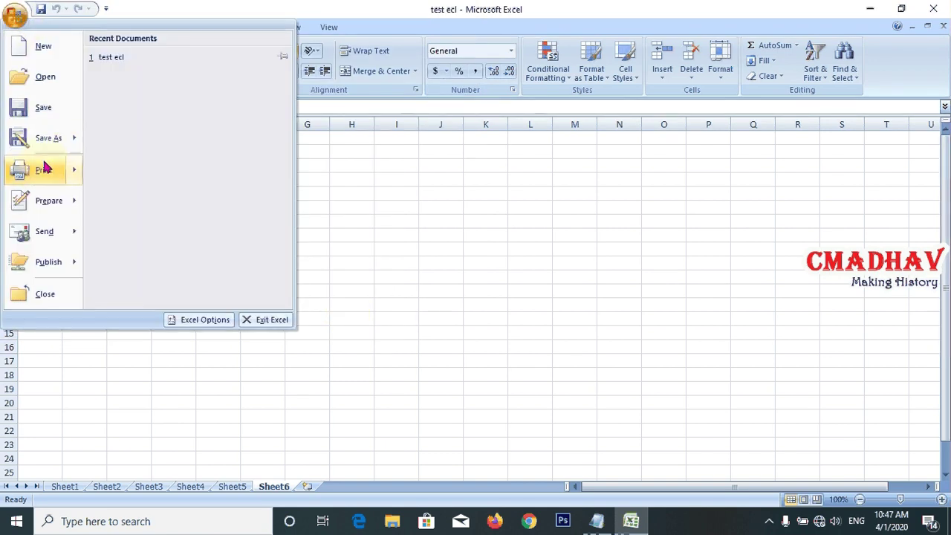
pyautogui.moveTo(49, 168)
pyautogui.moveTo(52, 148)
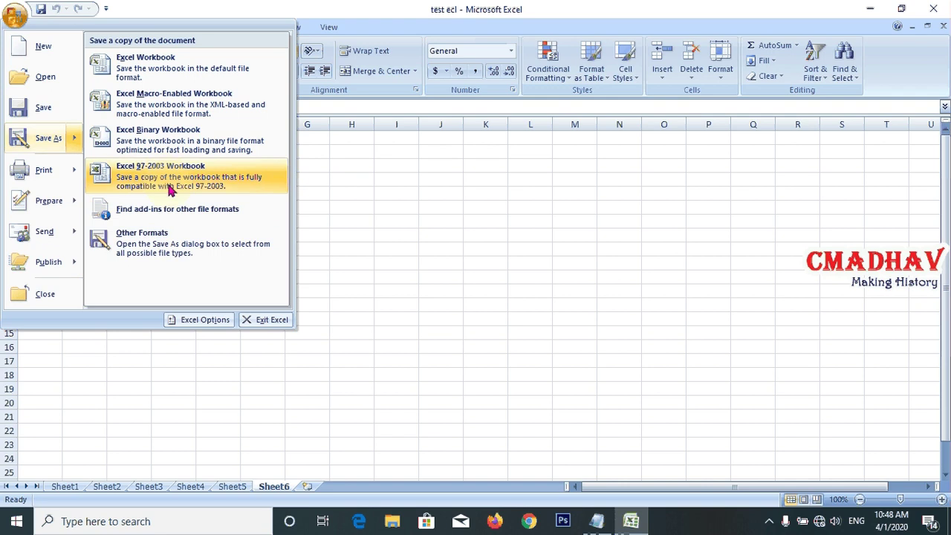
# Start an Excel Workbook Save As, browse Downloads and Documents, then cancel and select cell J15.
pyautogui.click(156, 69)
pyautogui.click(194, 257)
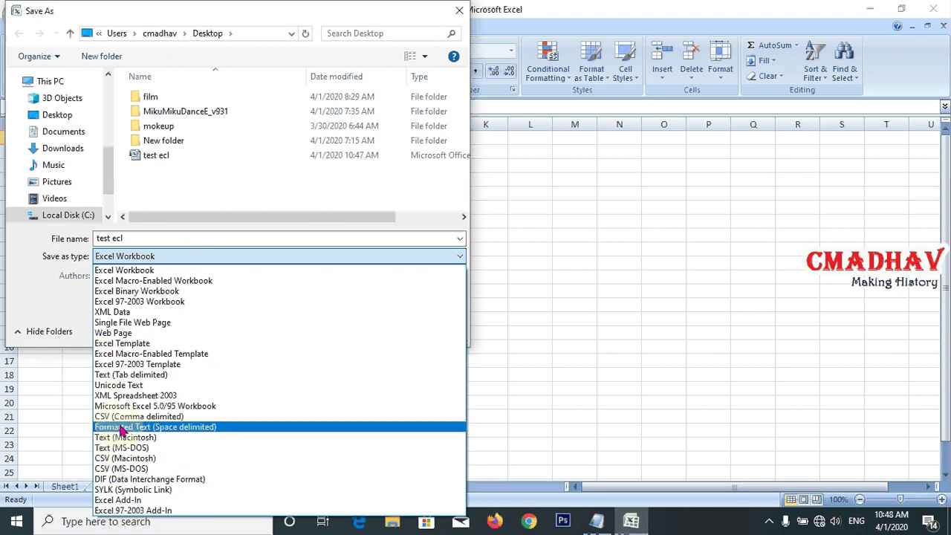
pyautogui.click(168, 181)
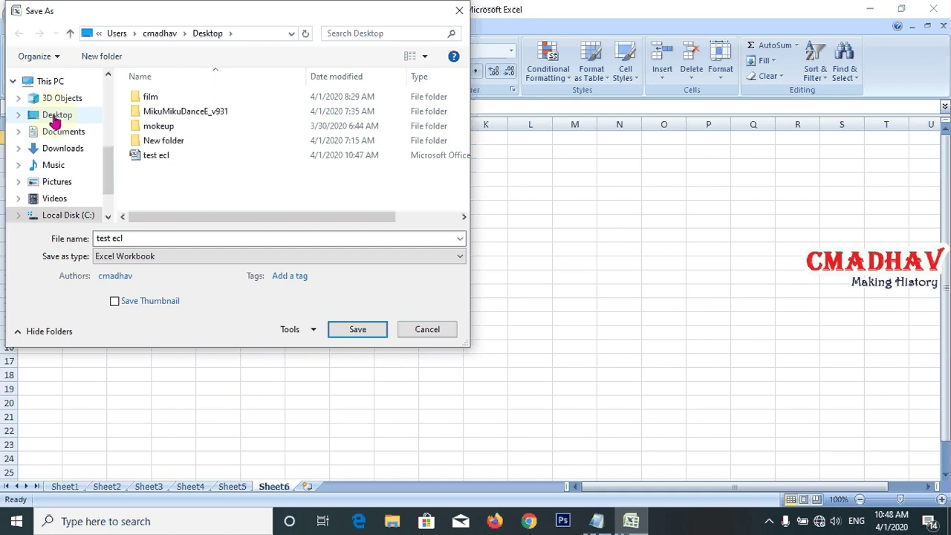
pyautogui.click(61, 149)
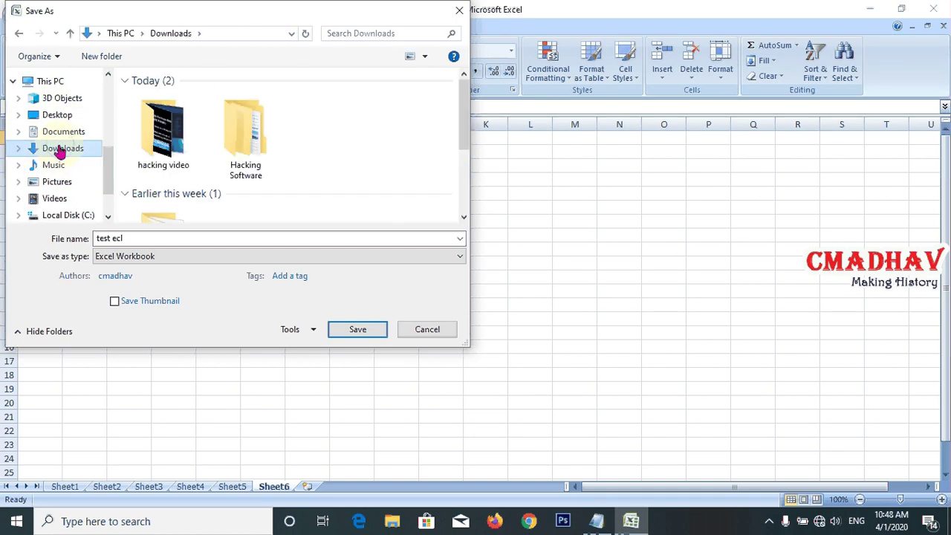
pyautogui.click(61, 132)
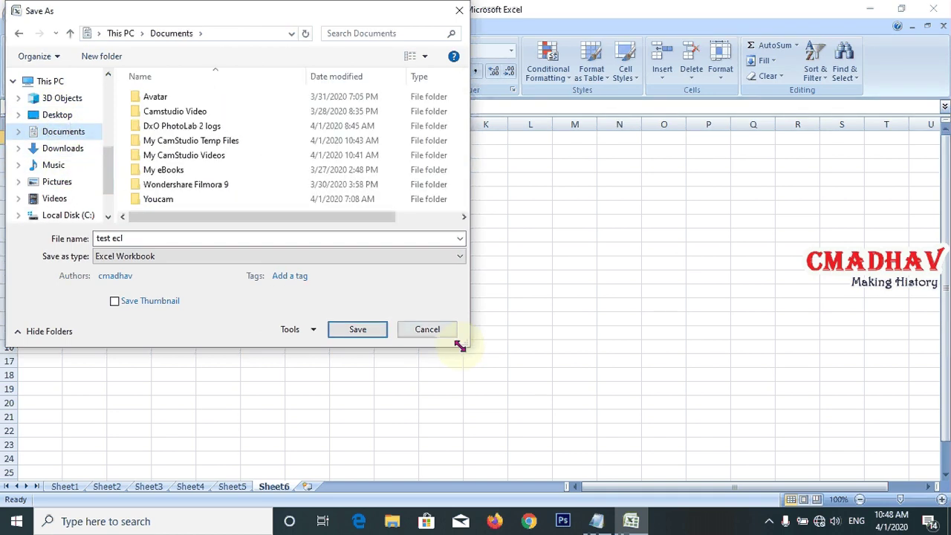
pyautogui.click(439, 336)
pyautogui.click(439, 339)
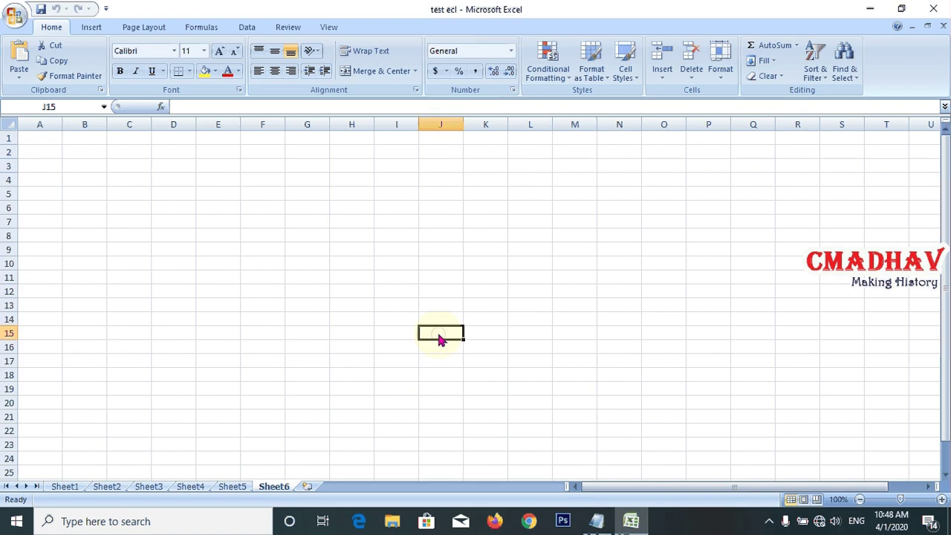
pyautogui.click(15, 15)
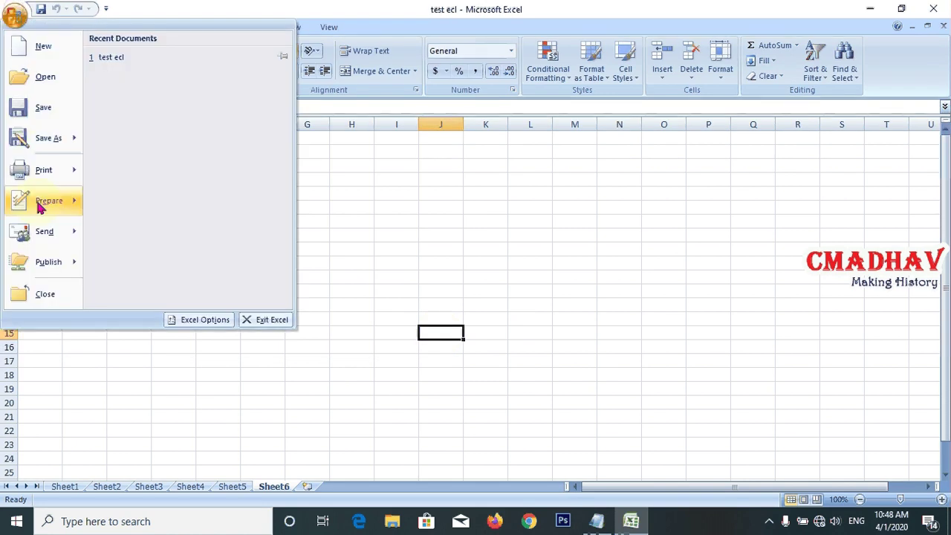
pyautogui.click(513, 294)
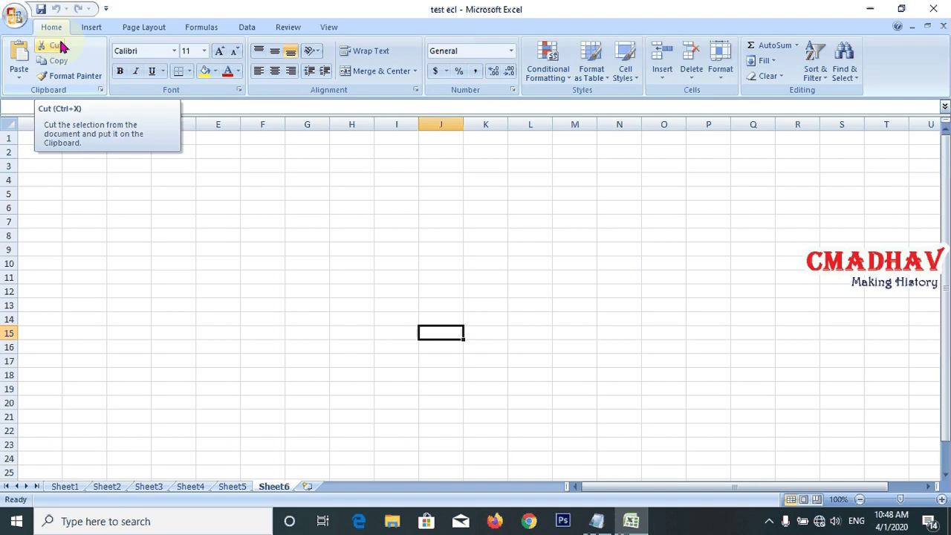
pyautogui.click(173, 50)
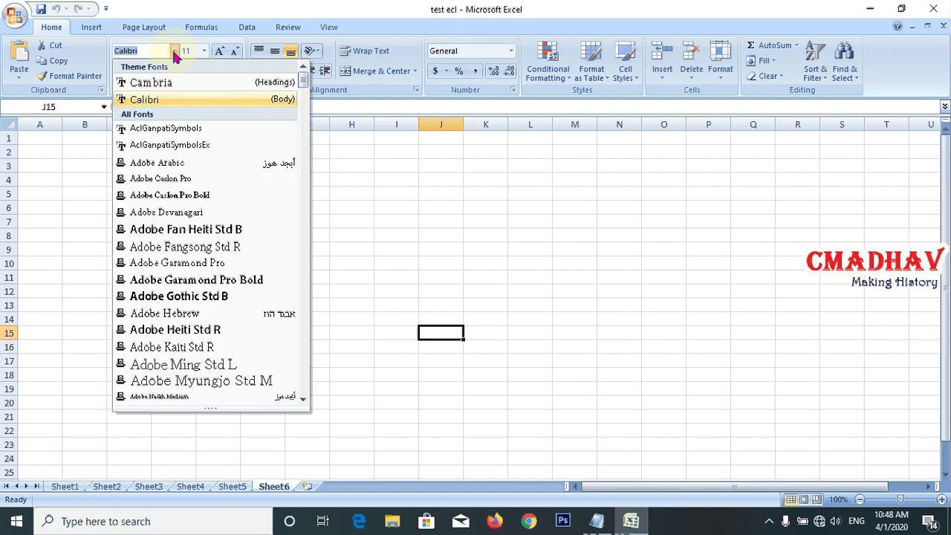
pyautogui.click(175, 51)
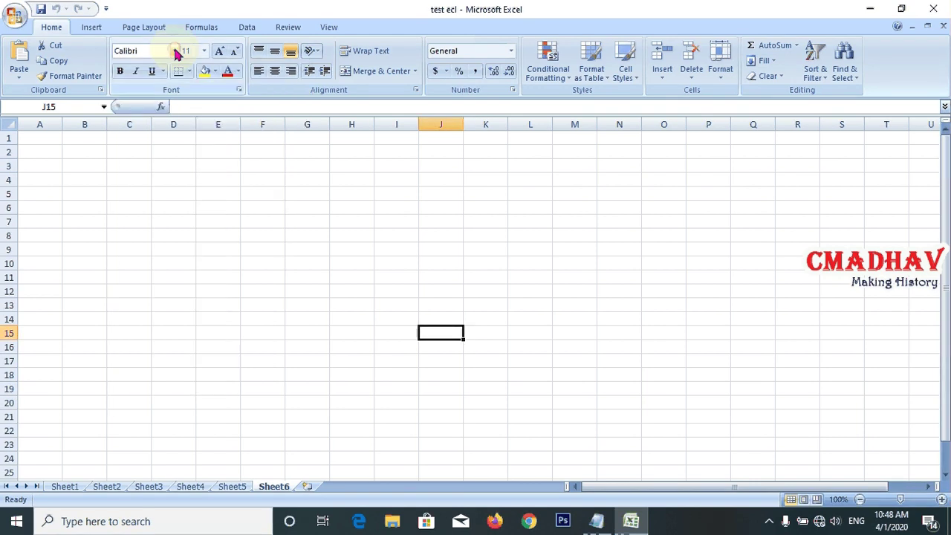
pyautogui.click(204, 52)
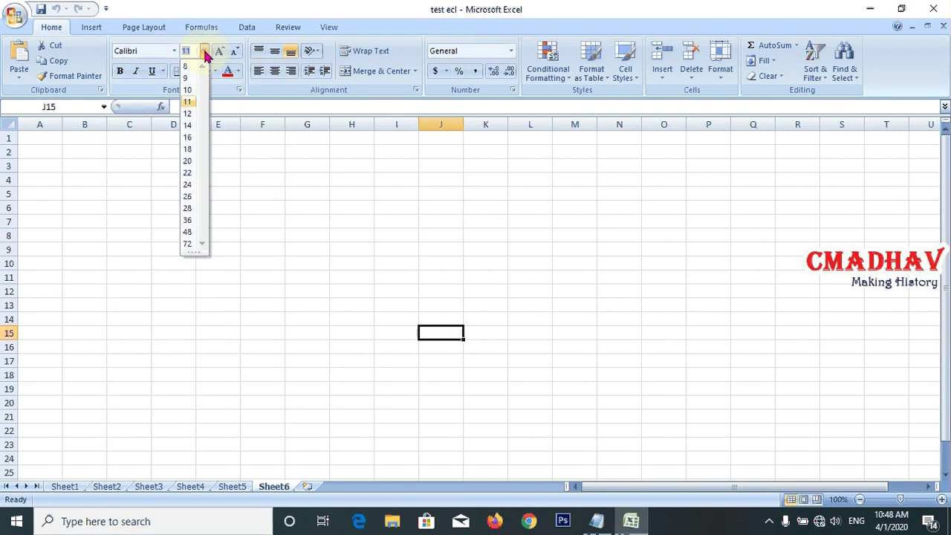
pyautogui.click(204, 52)
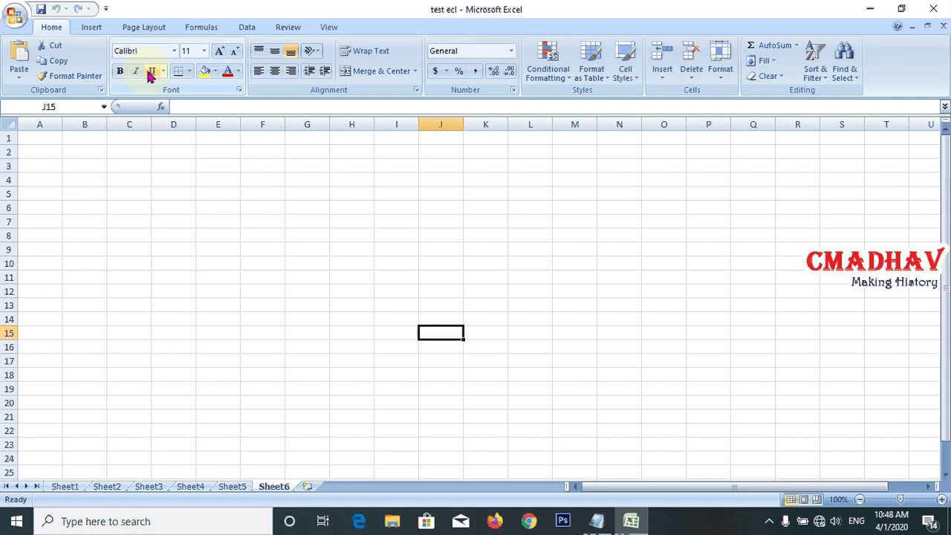
pyautogui.click(216, 71)
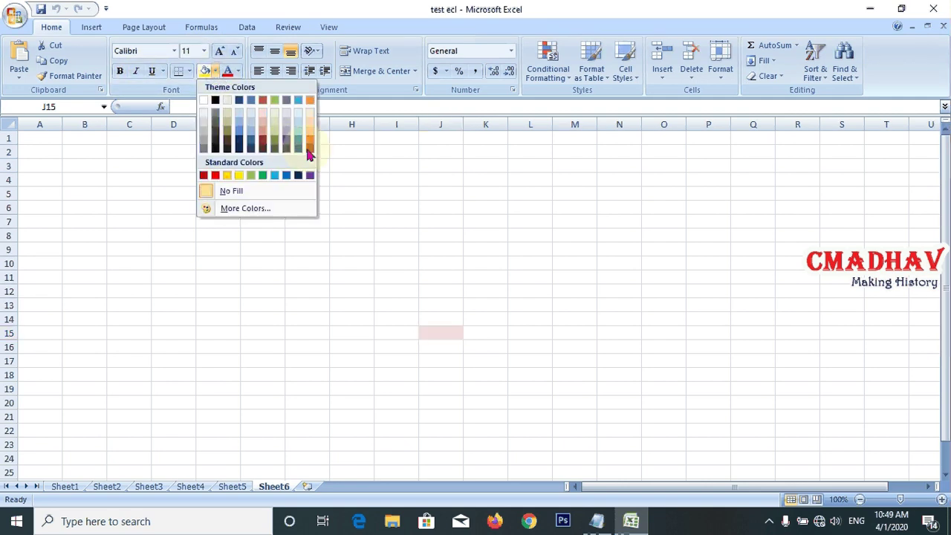
pyautogui.click(229, 72)
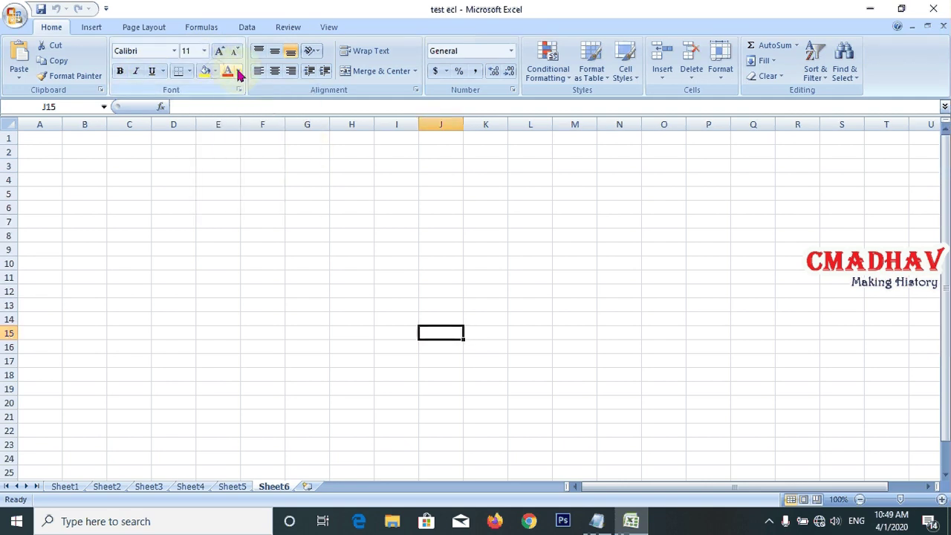
pyautogui.click(238, 72)
pyautogui.click(238, 71)
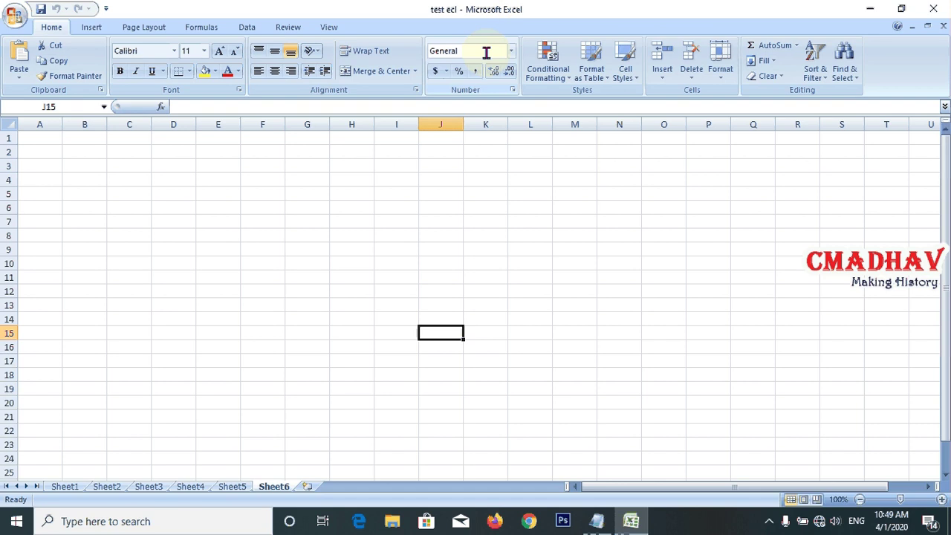
pyautogui.click(93, 27)
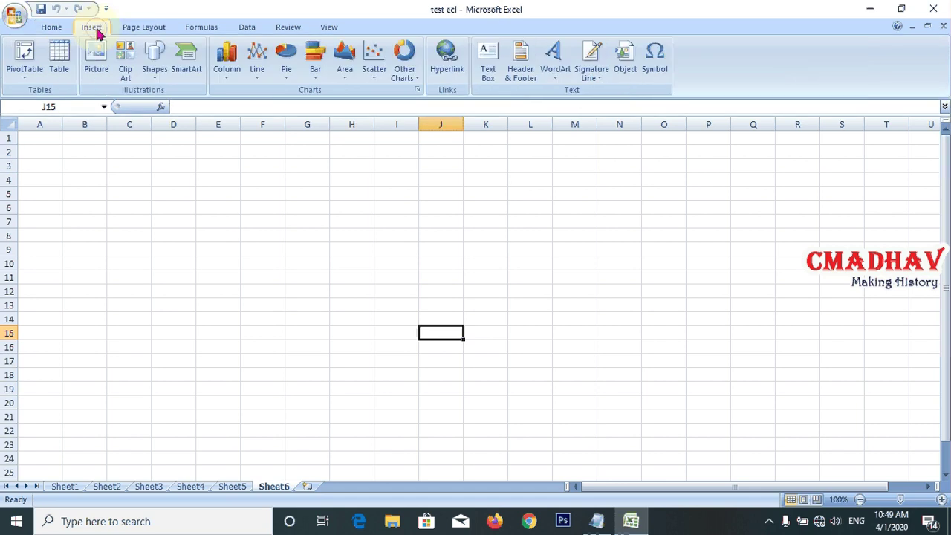
pyautogui.click(72, 69)
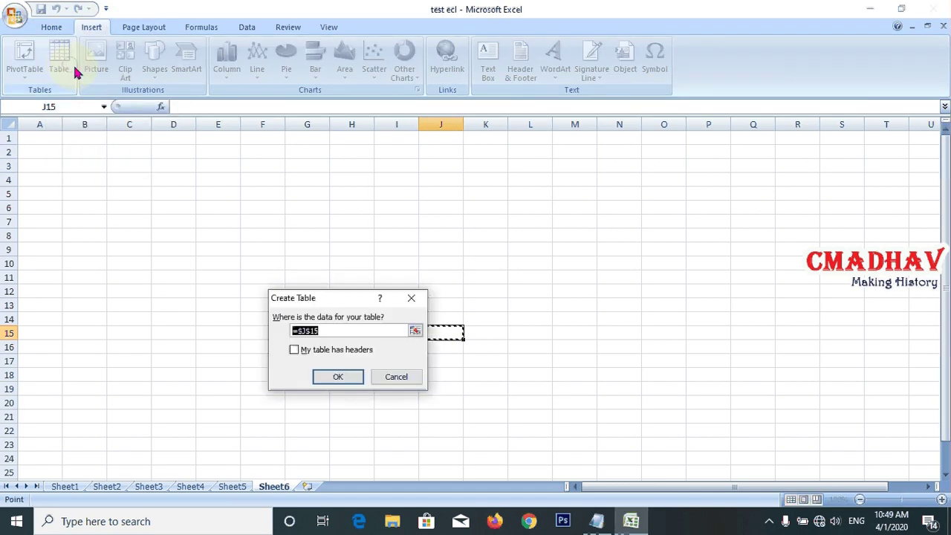
pyautogui.click(409, 299)
pyautogui.click(361, 275)
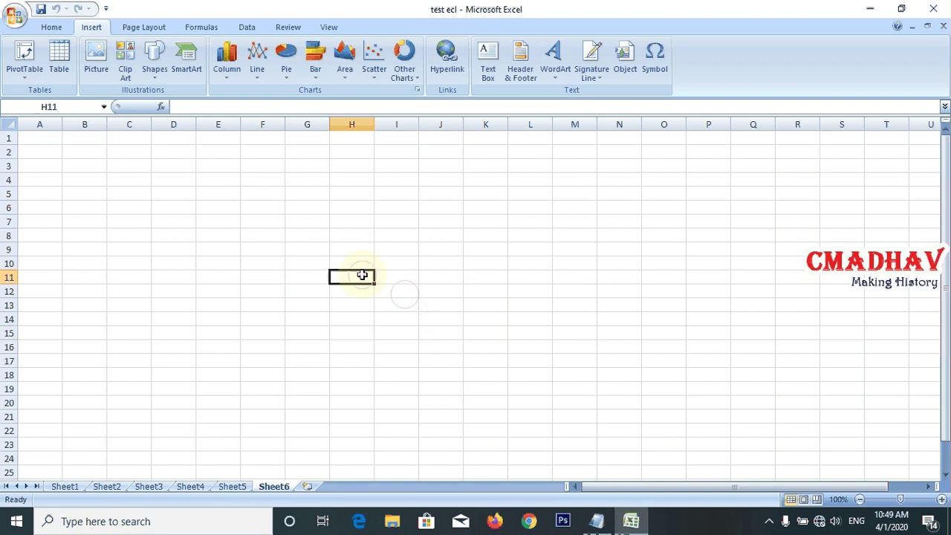
pyautogui.click(84, 138)
pyautogui.click(64, 28)
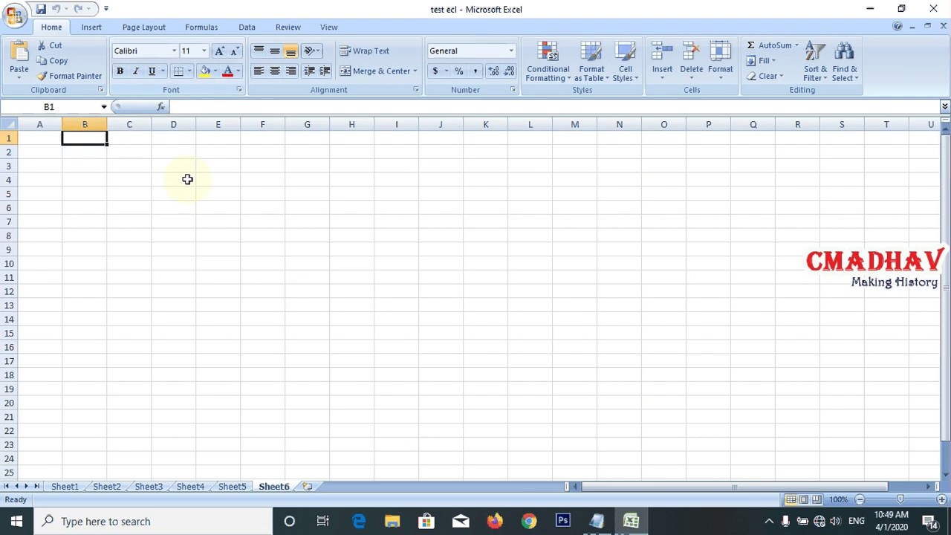
# View the Insert ribbon, then the Page Layout ribbon's page setup options.
pyautogui.click(95, 27)
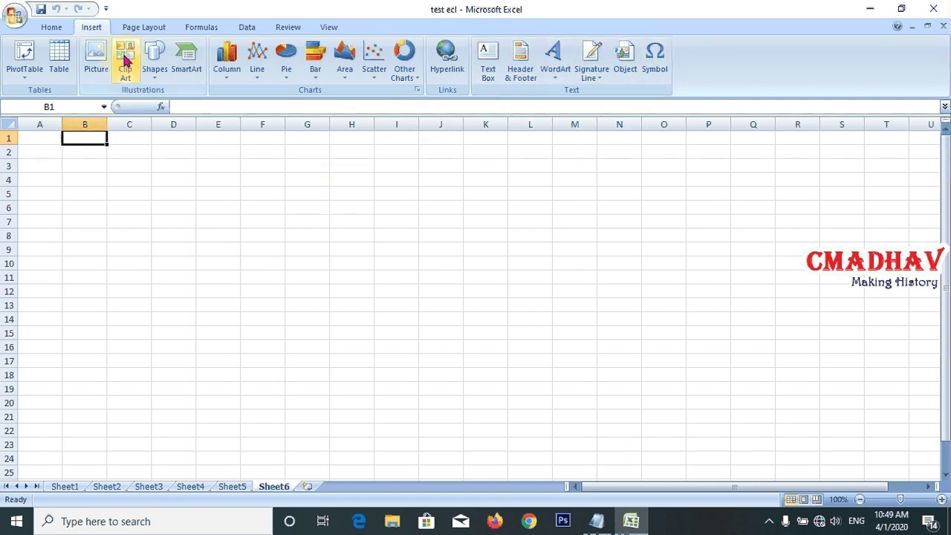
pyautogui.click(145, 28)
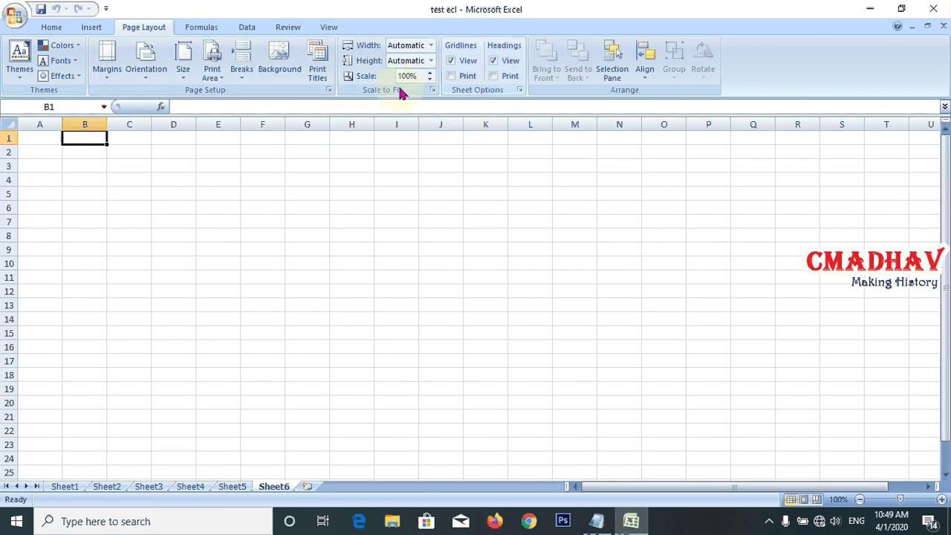
# View the Formulas ribbon, then the Data ribbon with import, sort and filter options.
pyautogui.click(204, 28)
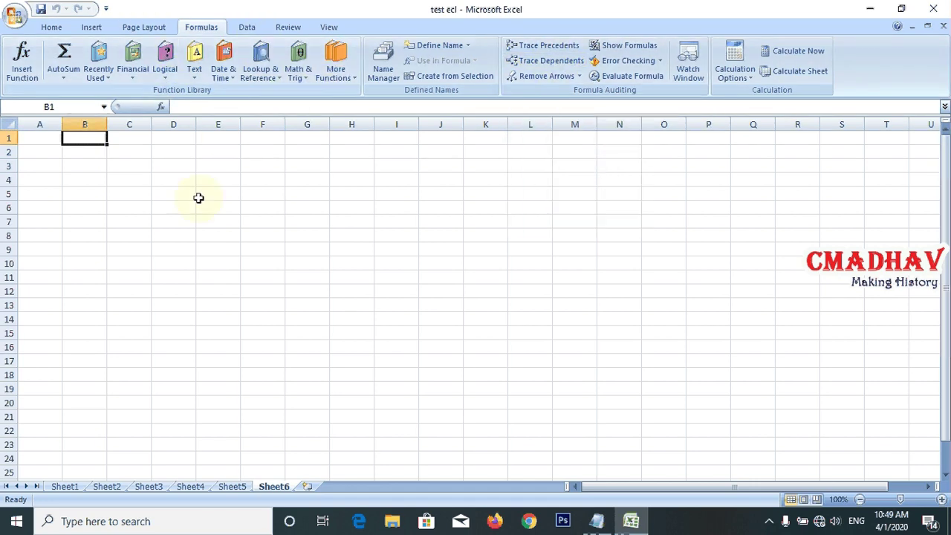
pyautogui.click(243, 25)
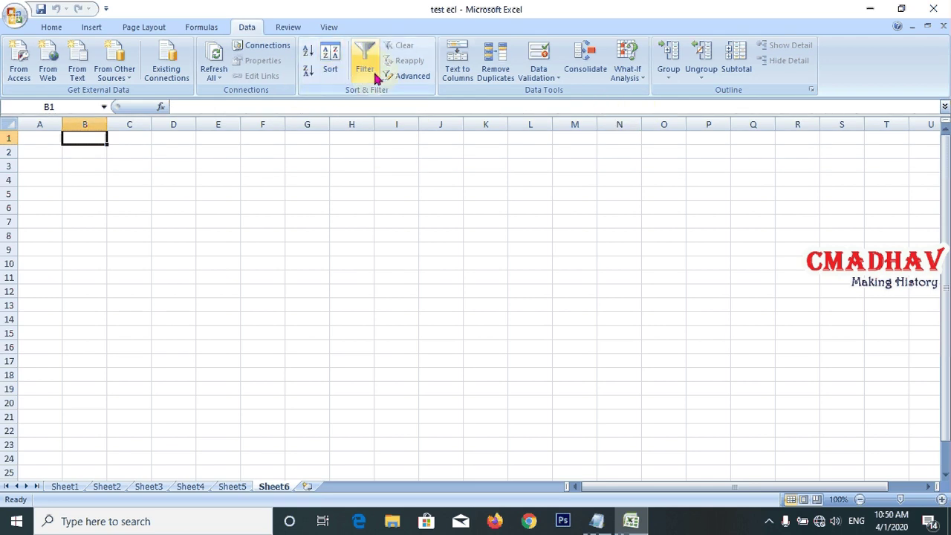
# Look over the Review and View ribbon tabs, then minimize Excel and refresh the Windows desktop.
pyautogui.click(285, 28)
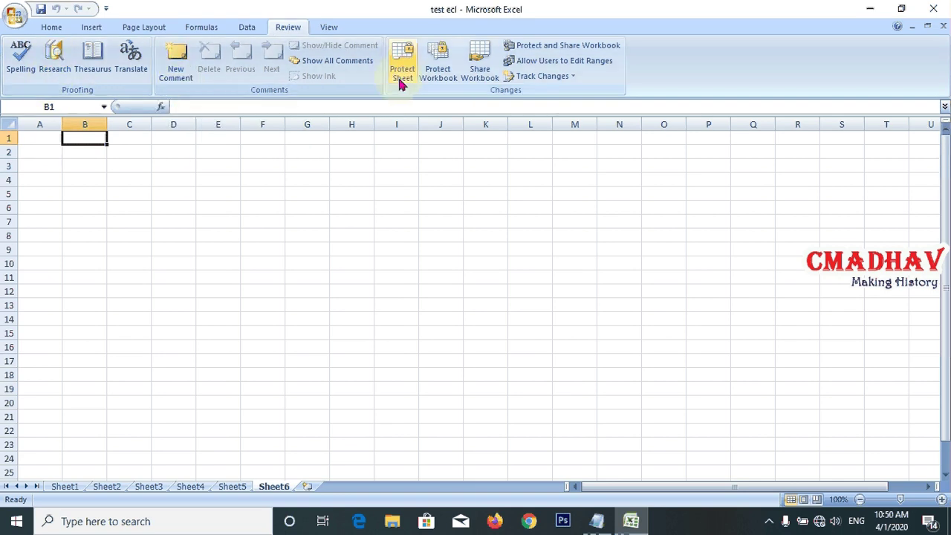
pyautogui.click(329, 28)
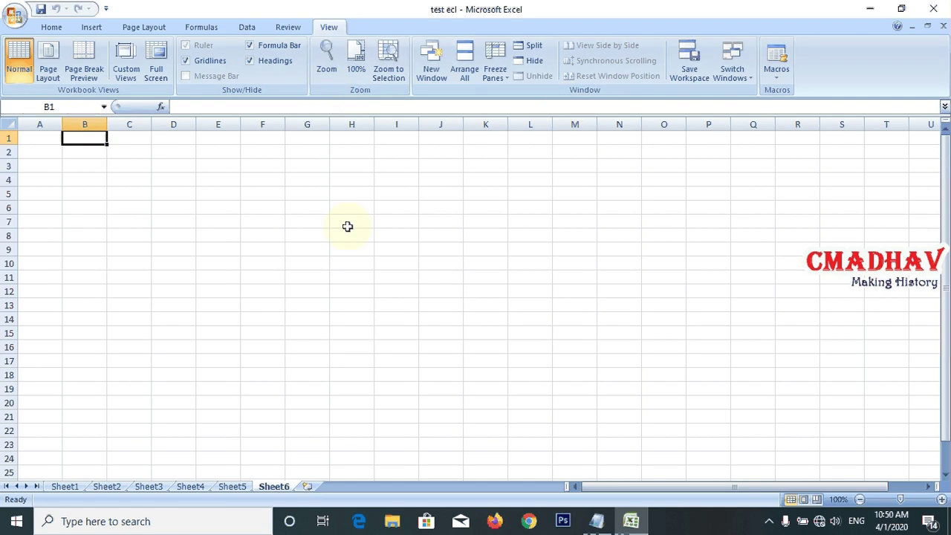
pyautogui.click(868, 12)
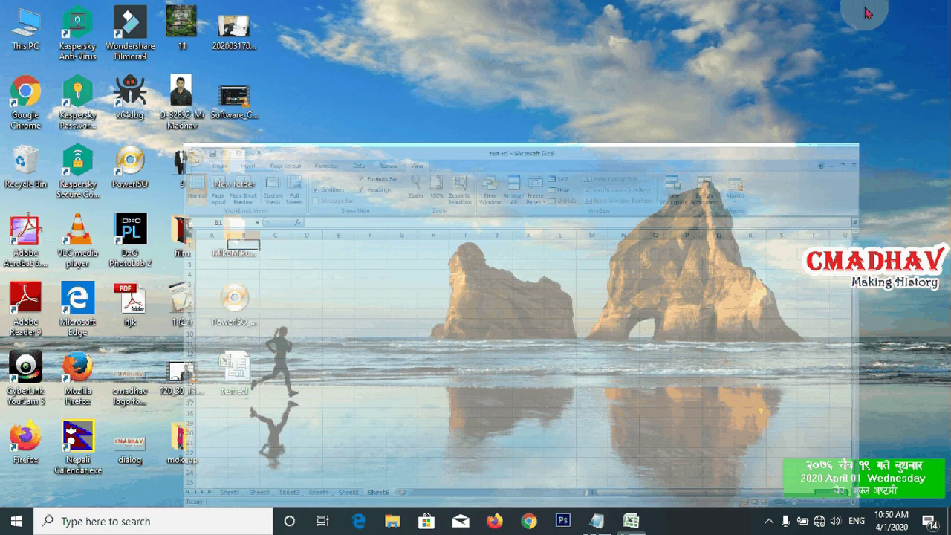
pyautogui.rightClick(528, 129)
pyautogui.click(545, 168)
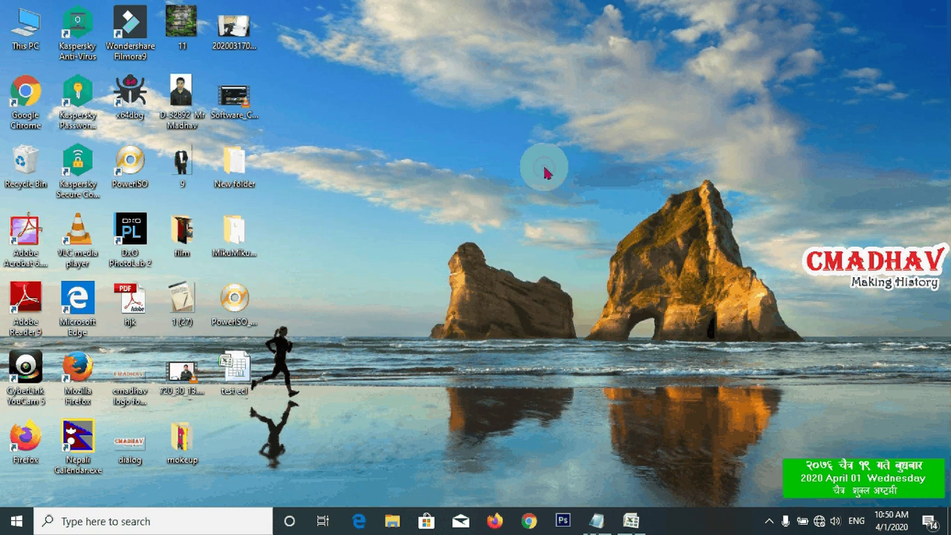